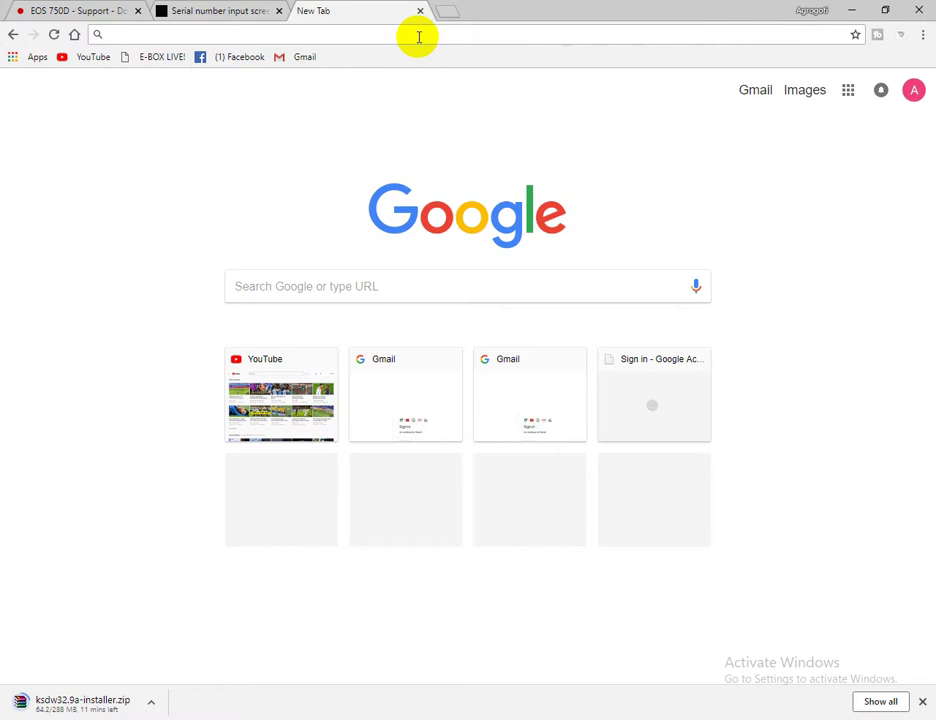
Step: Open the Gmail inbox in the new browser tab
type("g")
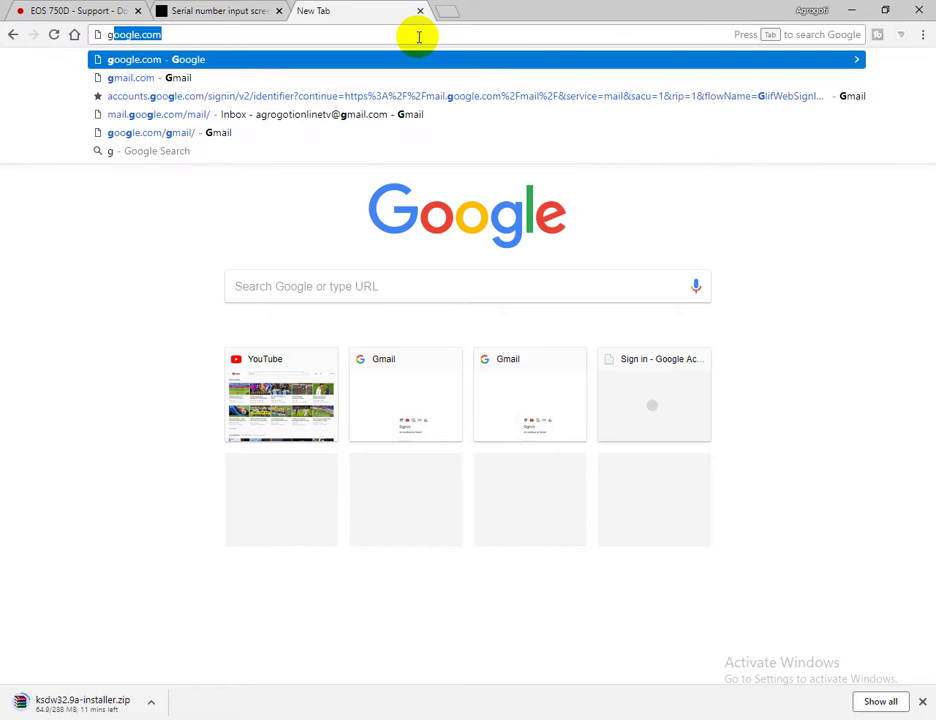
type("m")
key("Return")
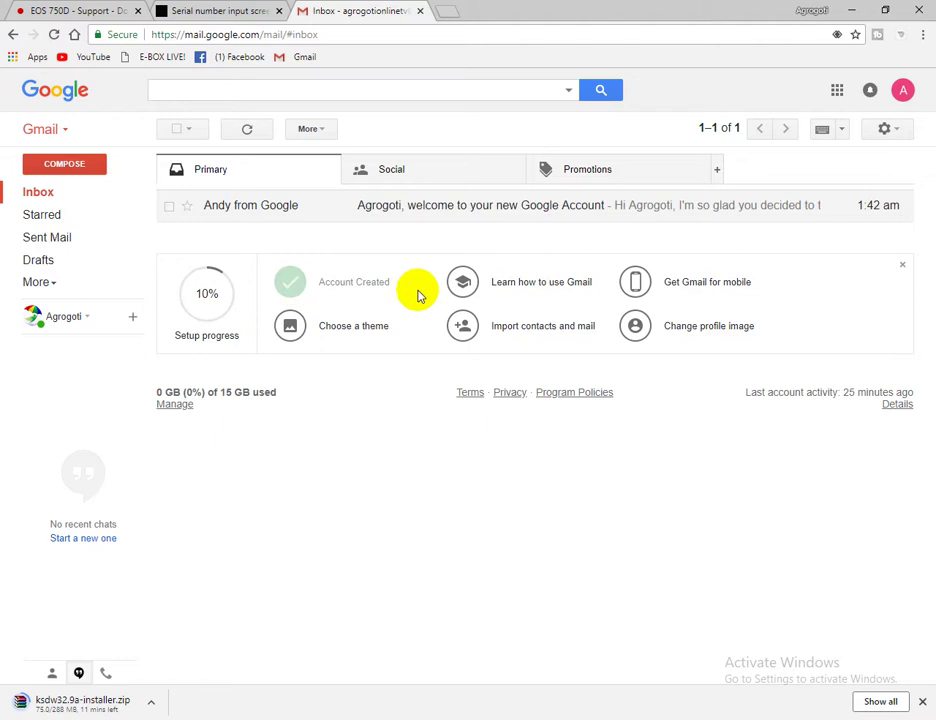
Step: Start changing the Gmail profile image and upload AgrogotiLogo.png from the Desktop folder
left_click(664, 338)
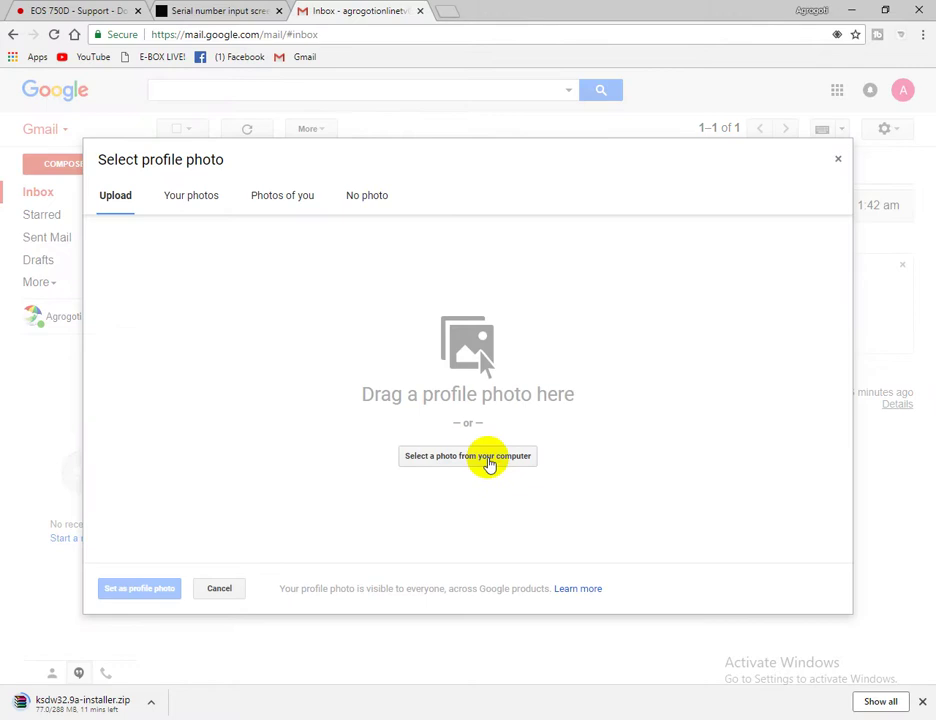
left_click(488, 463)
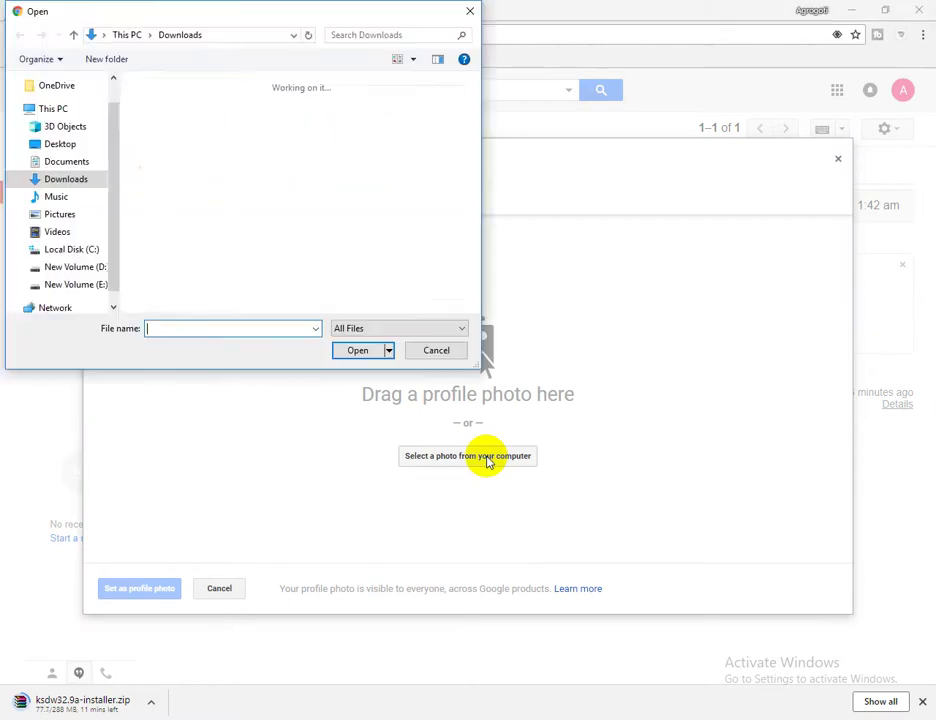
left_click(61, 145)
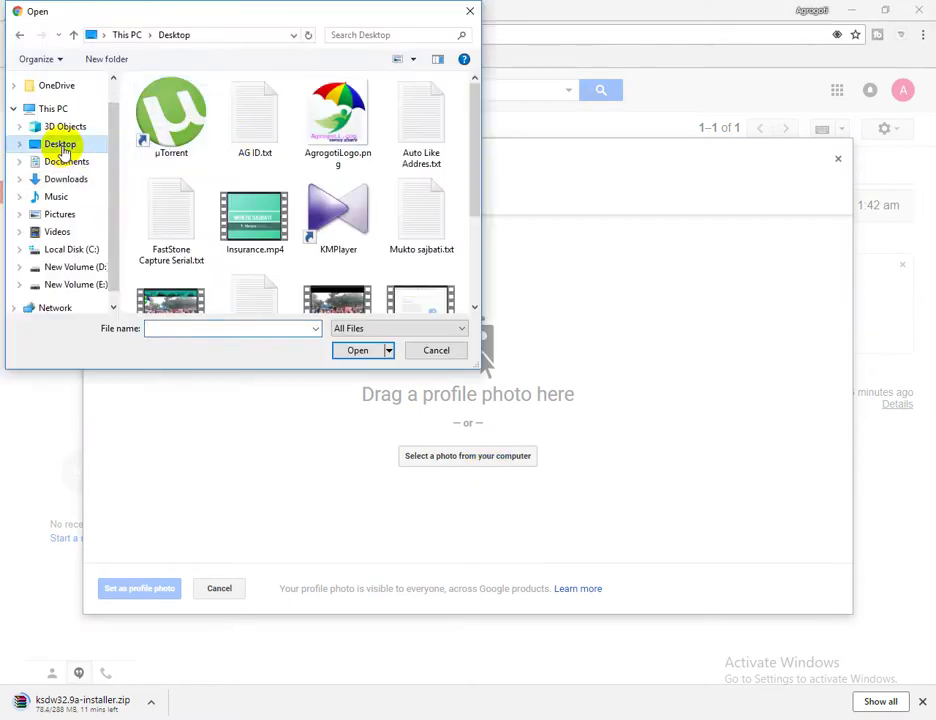
left_click(340, 140)
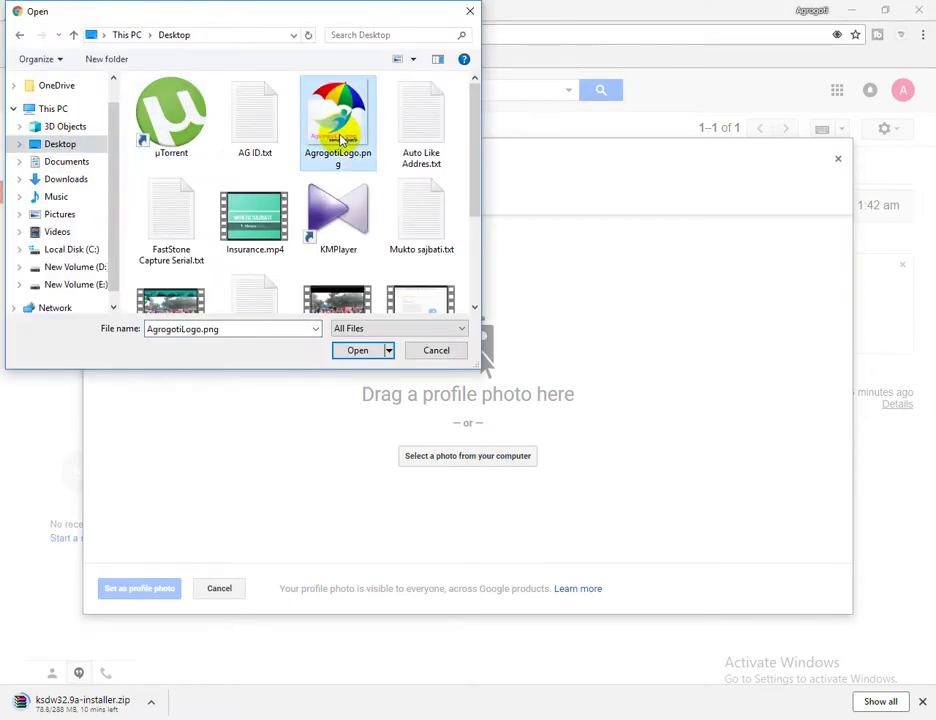
left_click(368, 350)
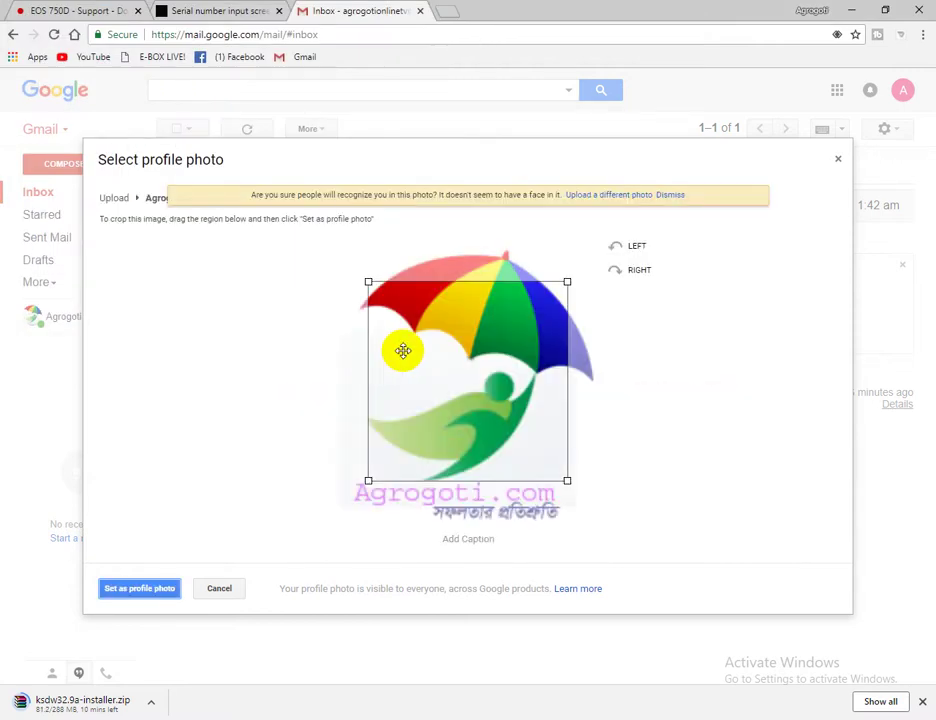
Step: Enlarge and position the crop region around the whole umbrella logo including its caption, and set it as the profile photo
left_click_drag(471, 365, 472, 335)
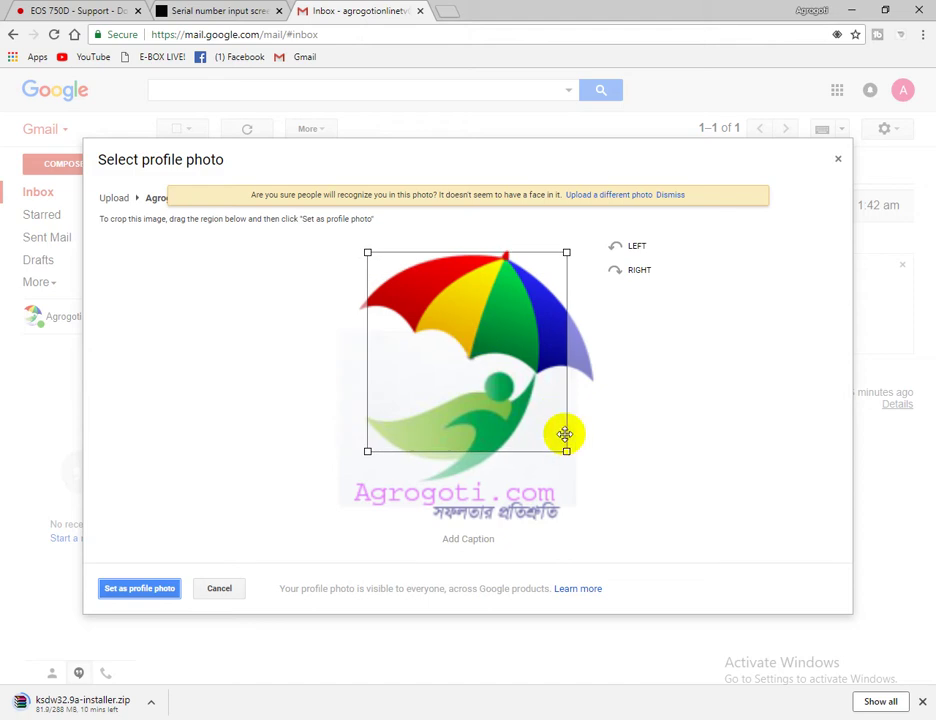
left_click_drag(567, 452, 581, 520)
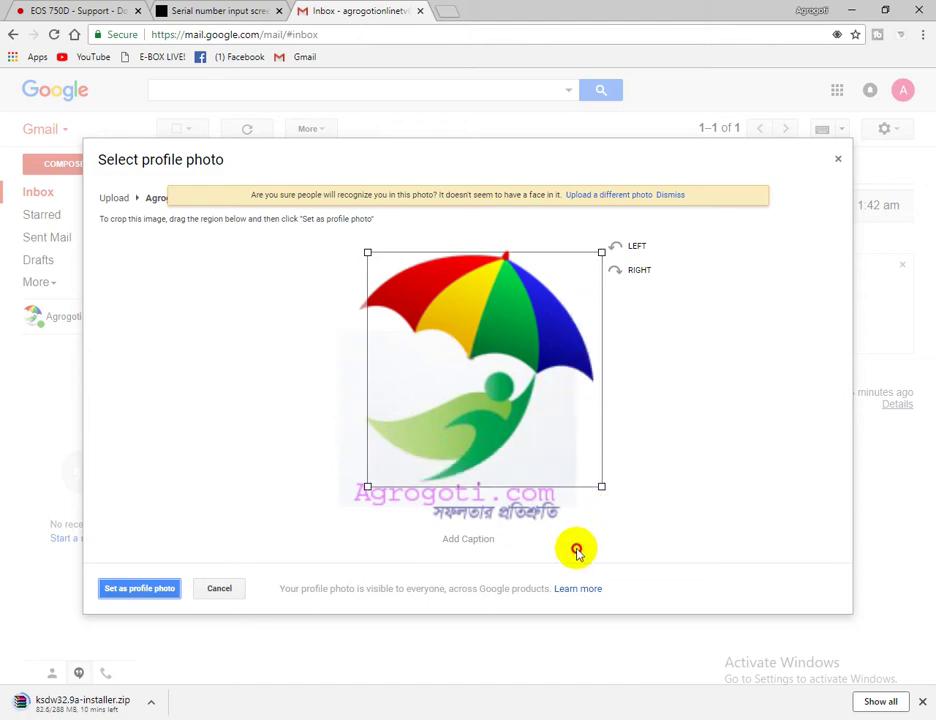
left_click_drag(519, 381, 503, 384)
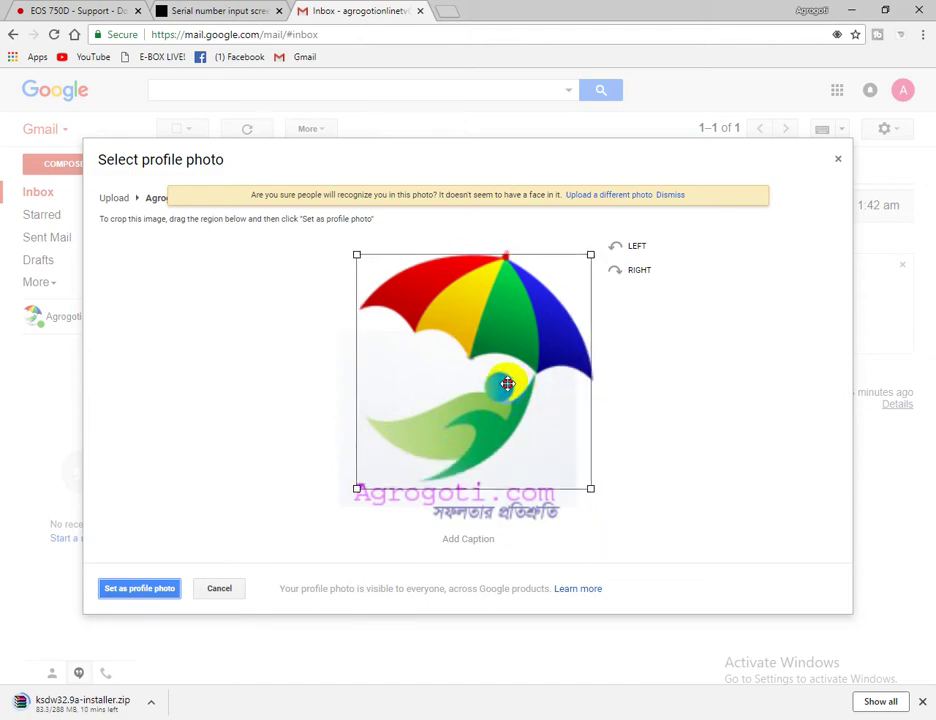
left_click_drag(355, 489, 338, 543)
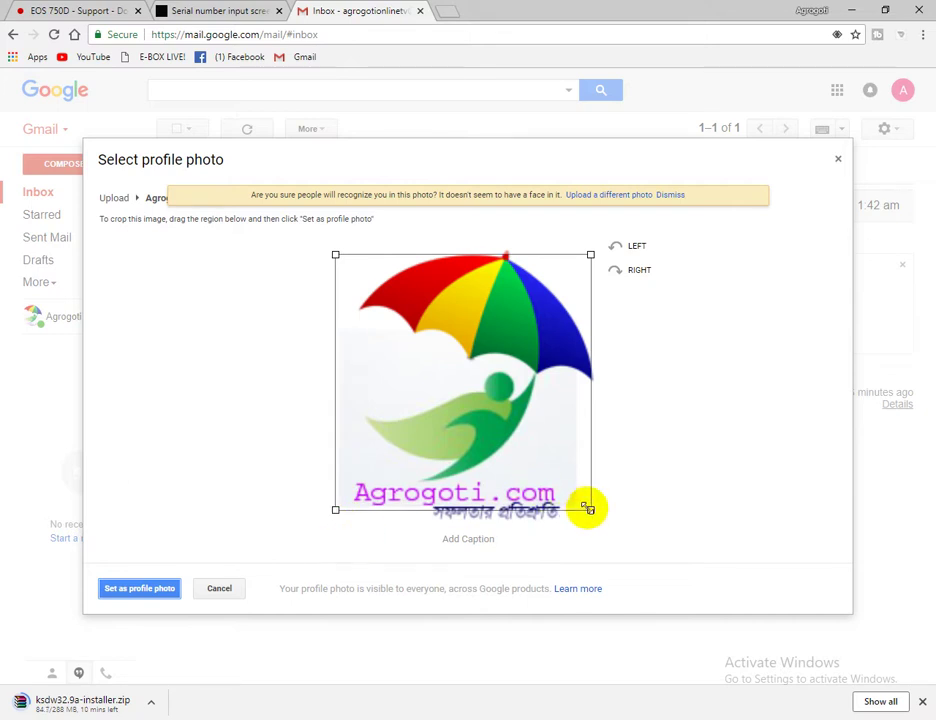
left_click_drag(587, 506, 595, 539)
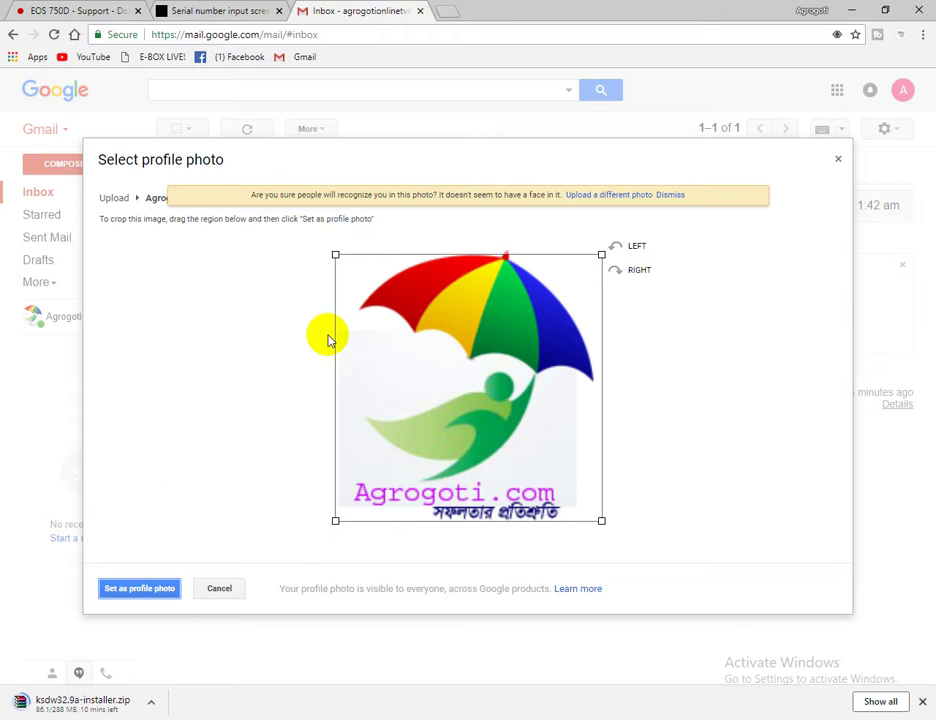
left_click_drag(336, 256, 341, 245)
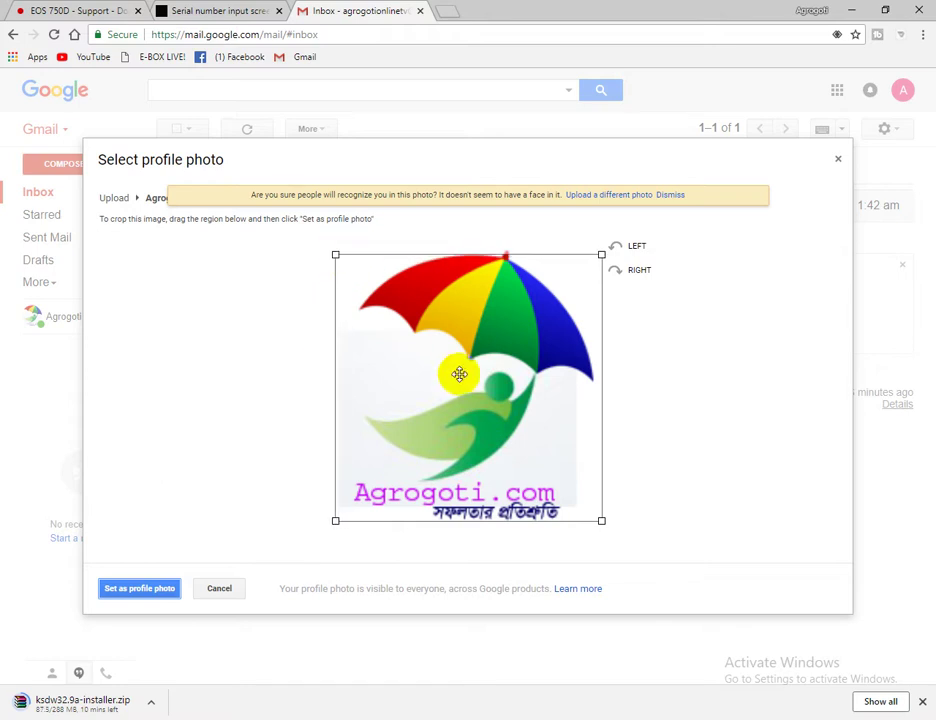
left_click_drag(459, 376, 457, 375)
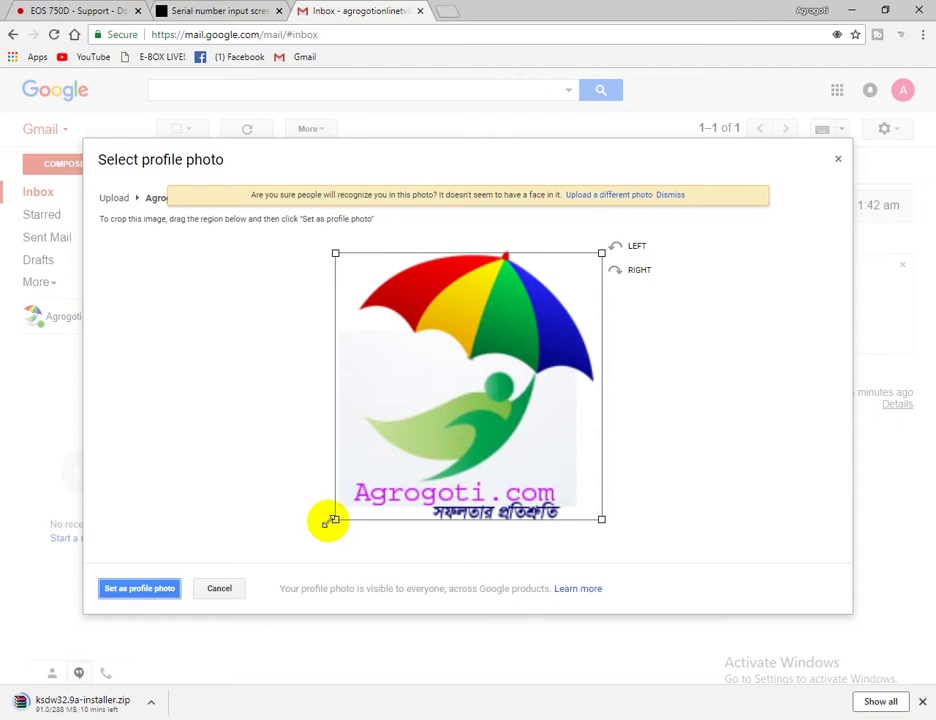
left_click_drag(434, 476, 426, 476)
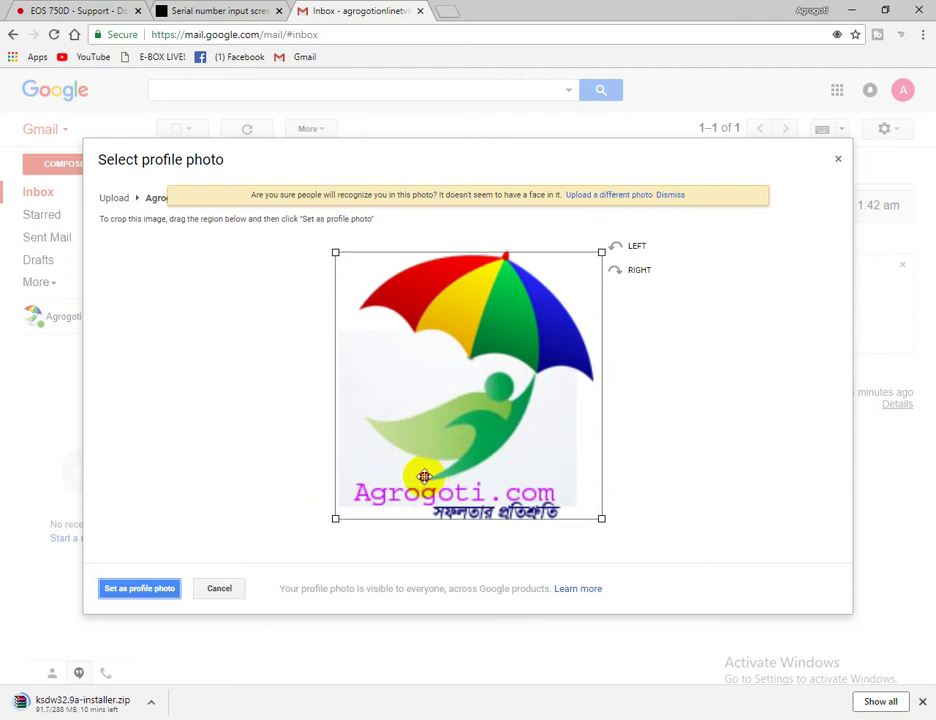
left_click(141, 590)
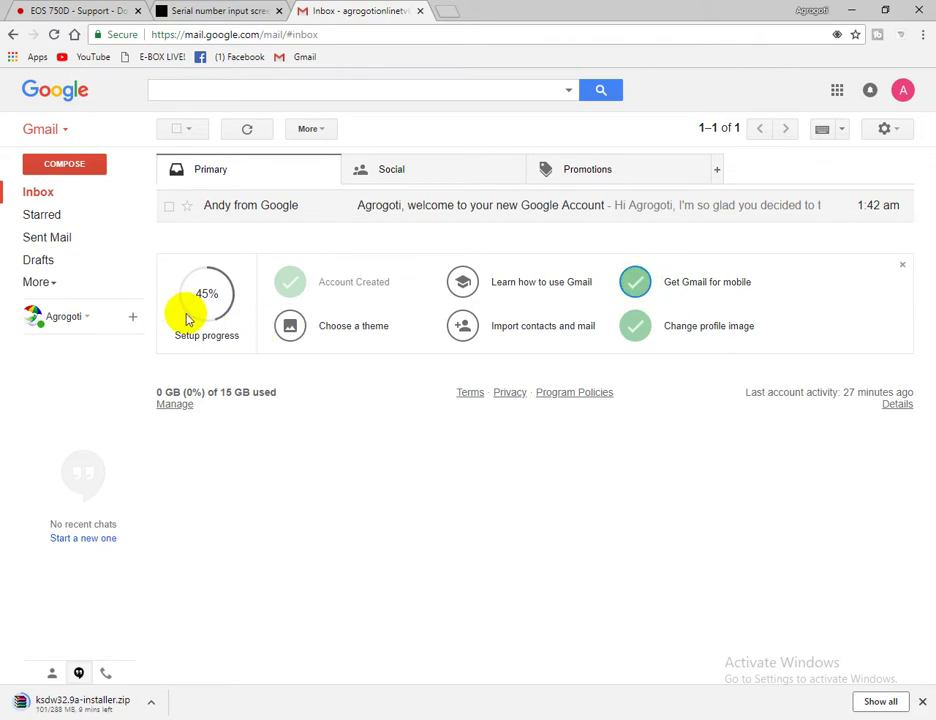
Step: Mark the setup tasks Learn how to use Gmail, Choose a theme, and Import contacts and mail as done
left_click(461, 284)
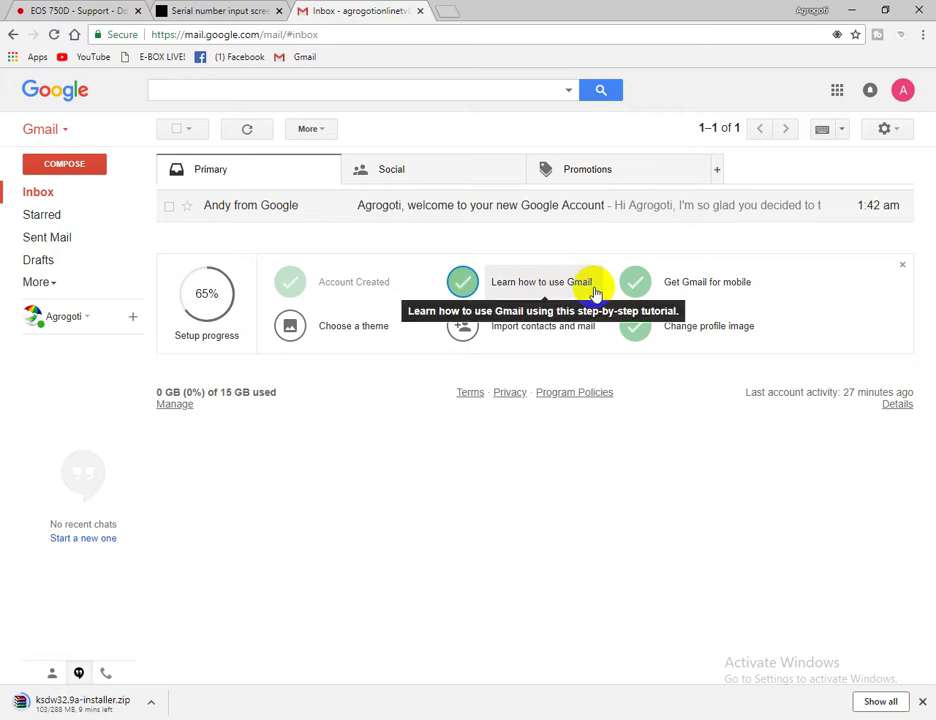
left_click(299, 334)
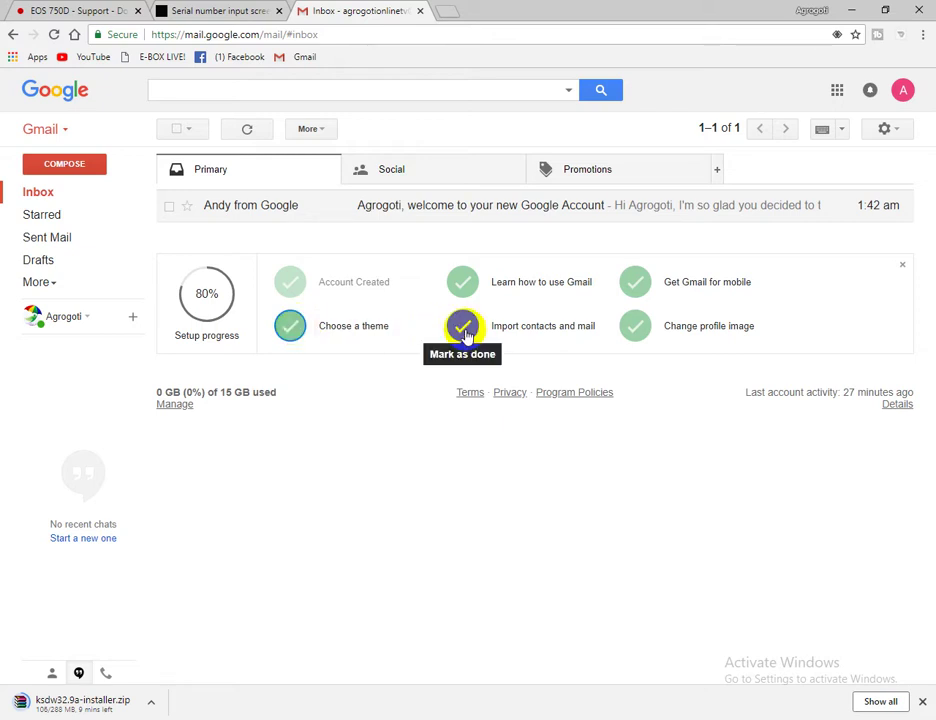
left_click(463, 328)
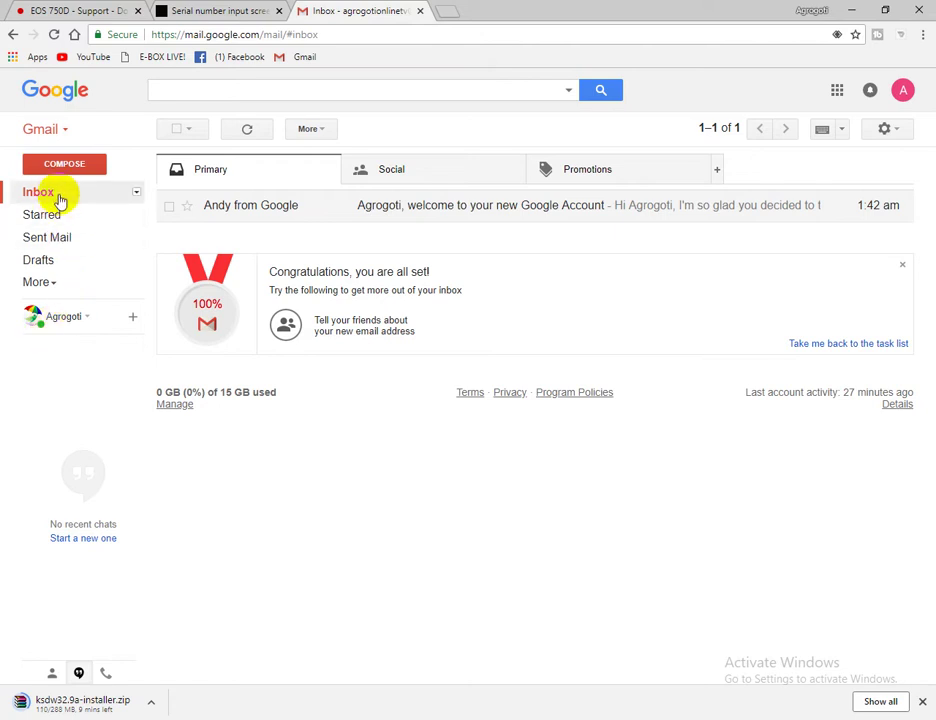
Step: Check the profile picture in the Google account overview and close the overview
left_click(903, 92)
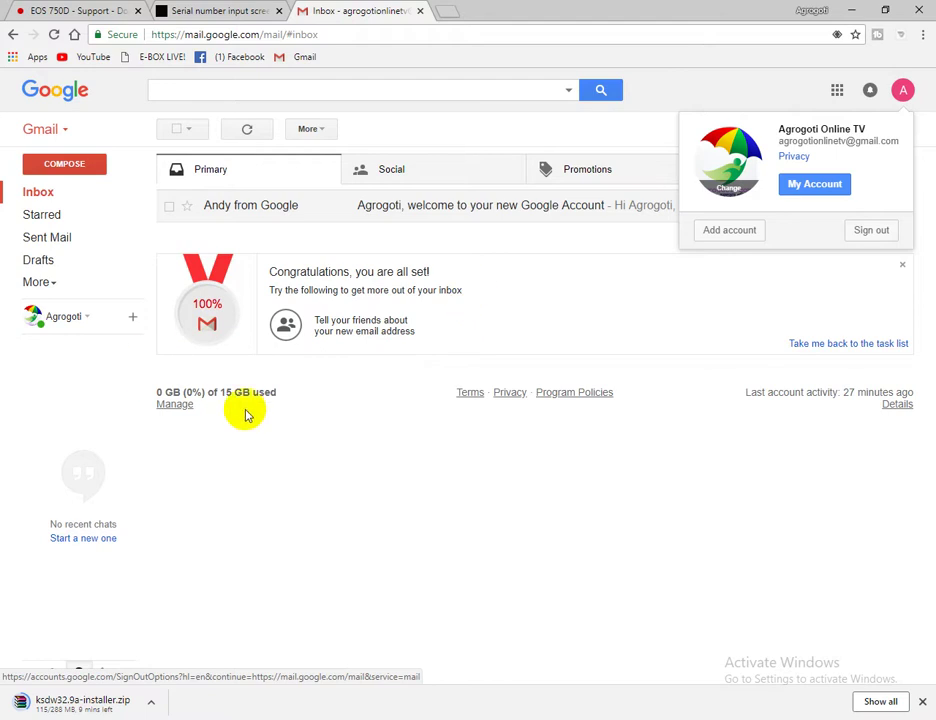
left_click(334, 520)
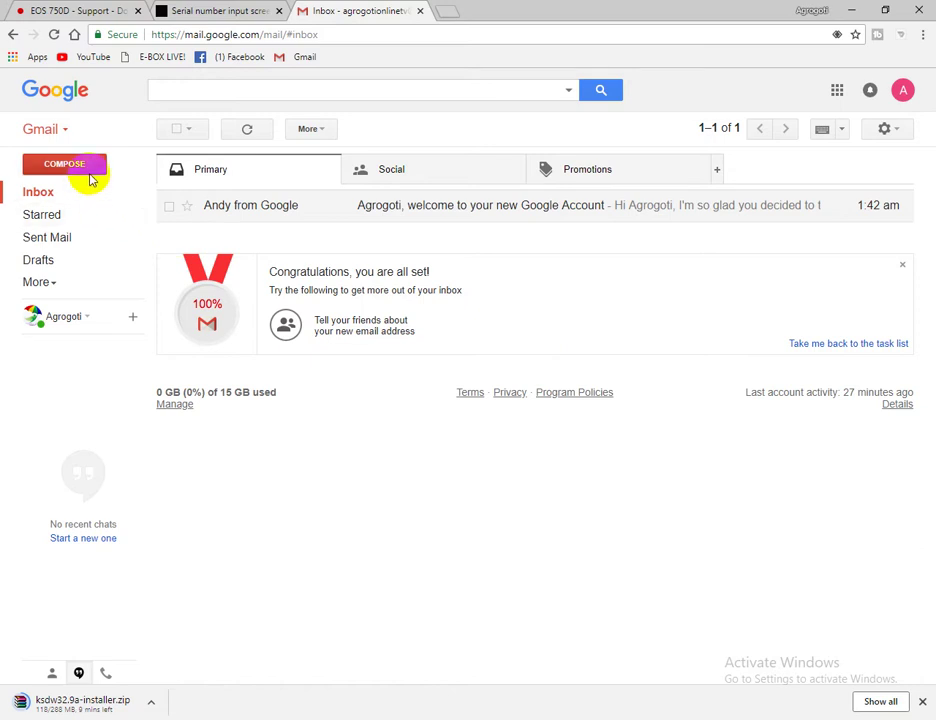
Step: In Gmail's General settings, set the maximum page size to 100 conversations per page and check the contacts-per-page choices
left_click(890, 130)
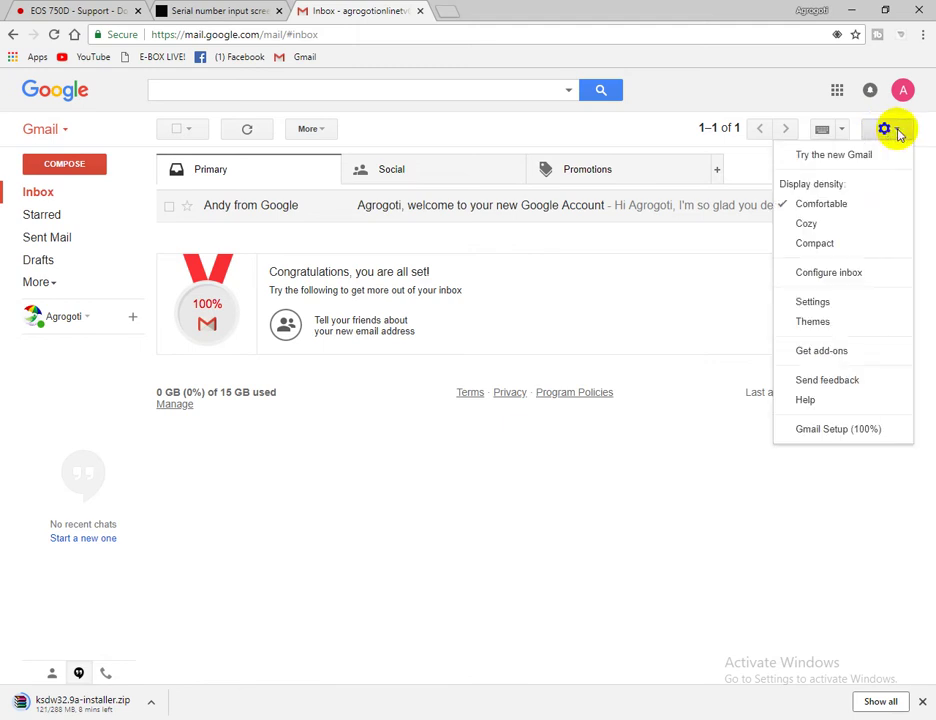
left_click(859, 302)
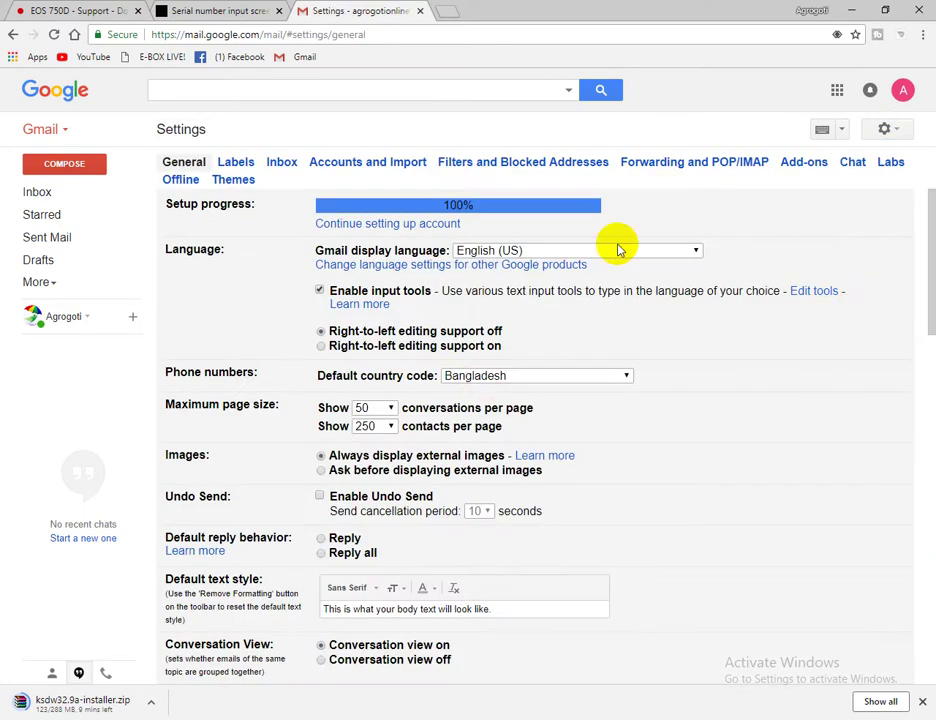
scroll(603, 404, "down", 3)
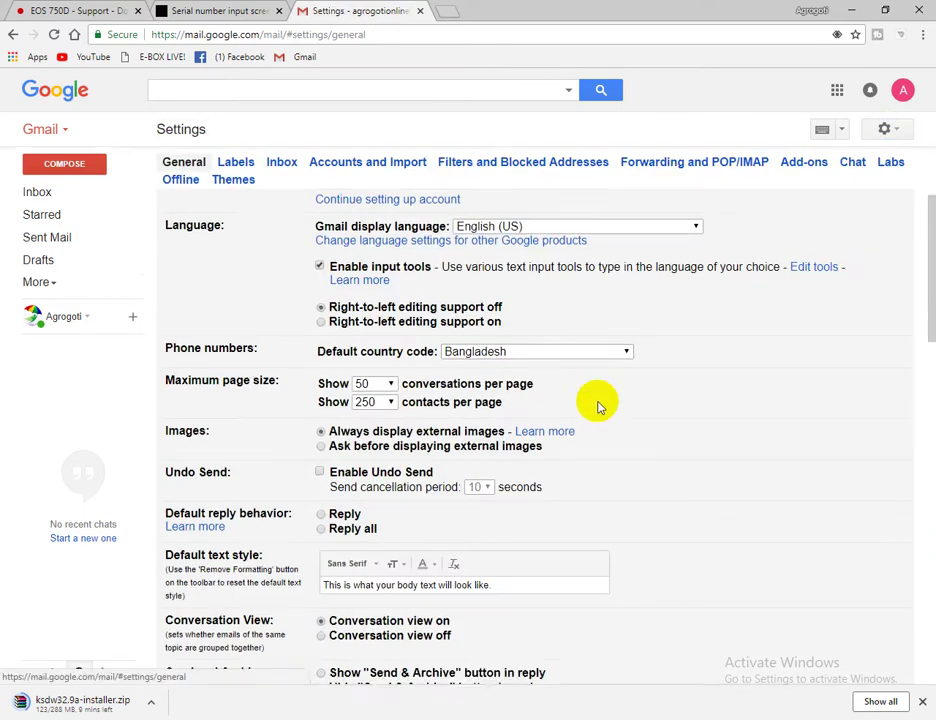
scroll(601, 415, "down", 6)
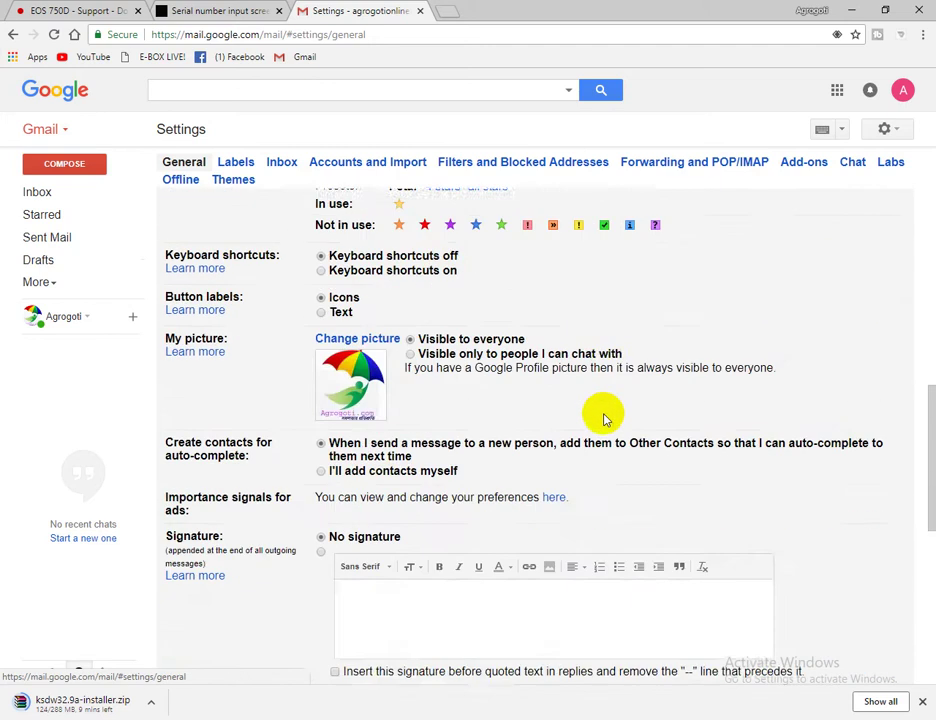
scroll(603, 416, "down", 3)
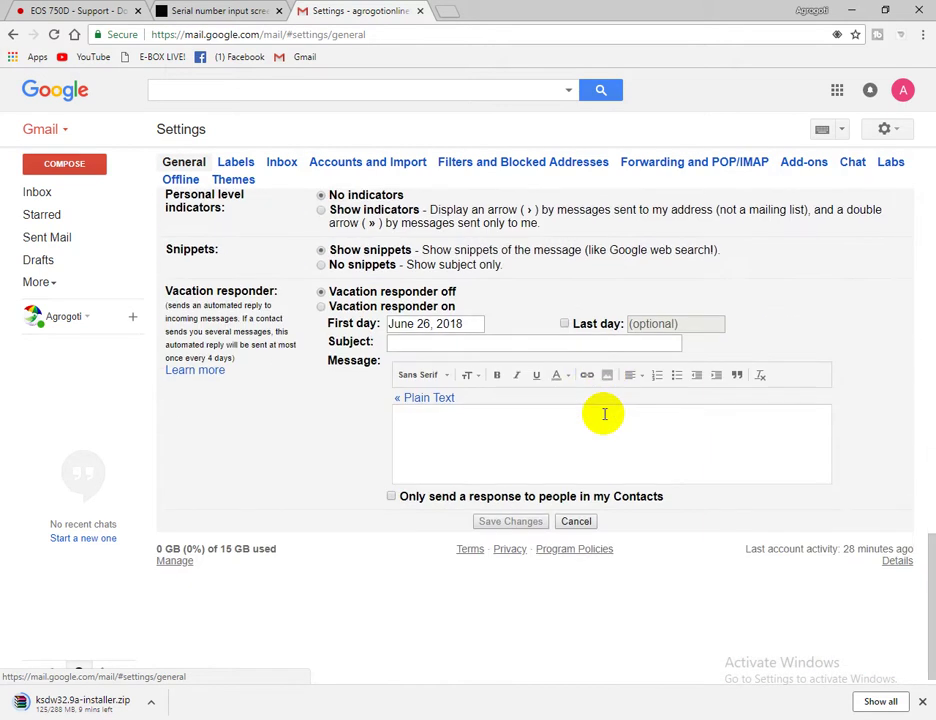
scroll(604, 418, "down", 1)
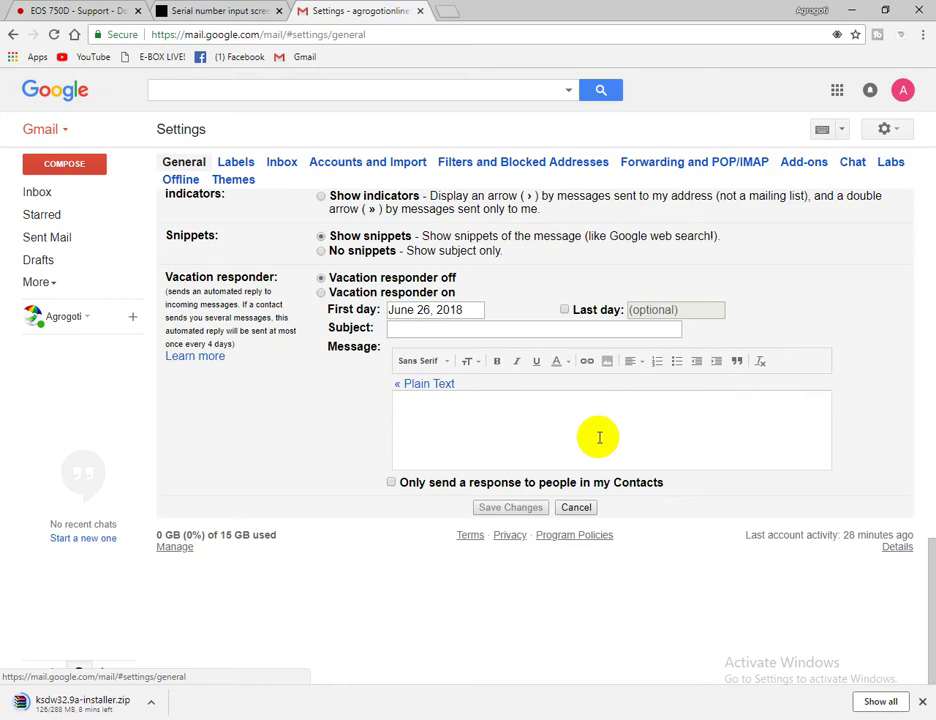
scroll(600, 437, "up", 10)
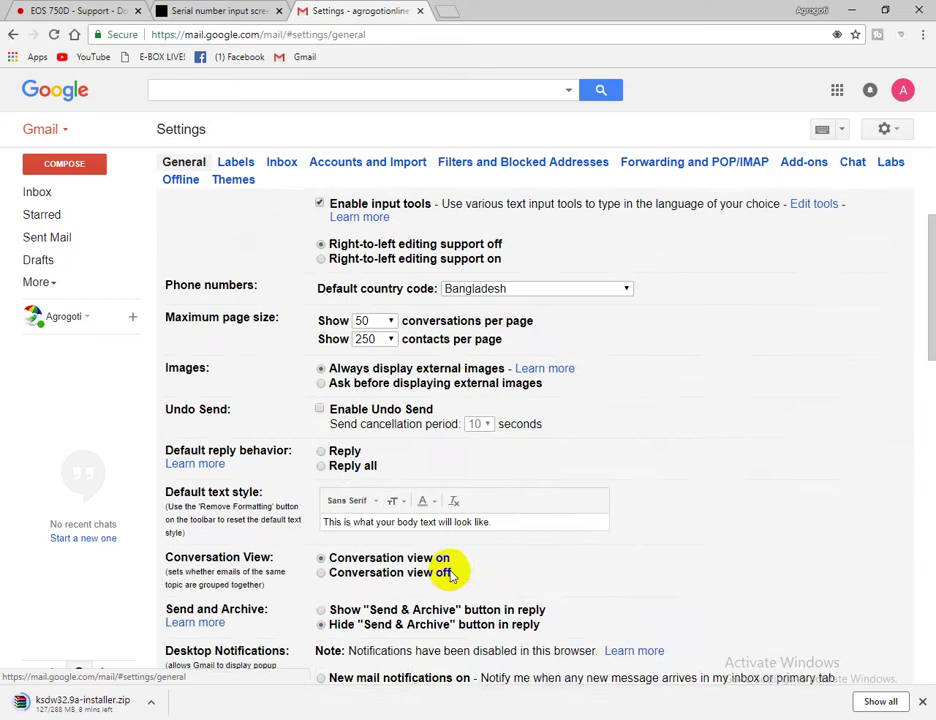
scroll(447, 560, "up", 1)
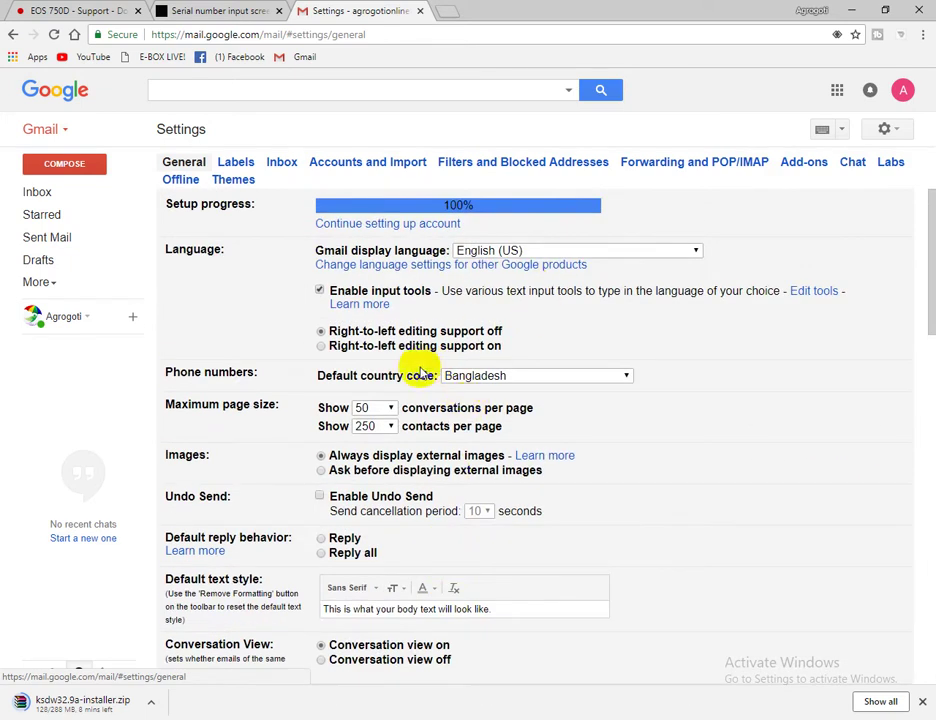
left_click(392, 409)
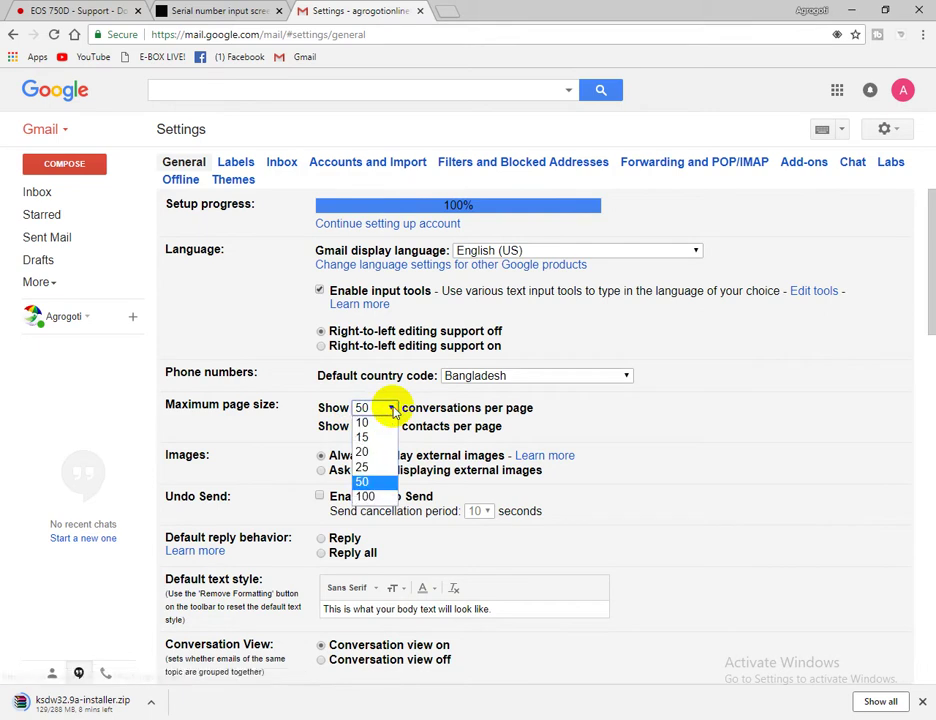
left_click(381, 497)
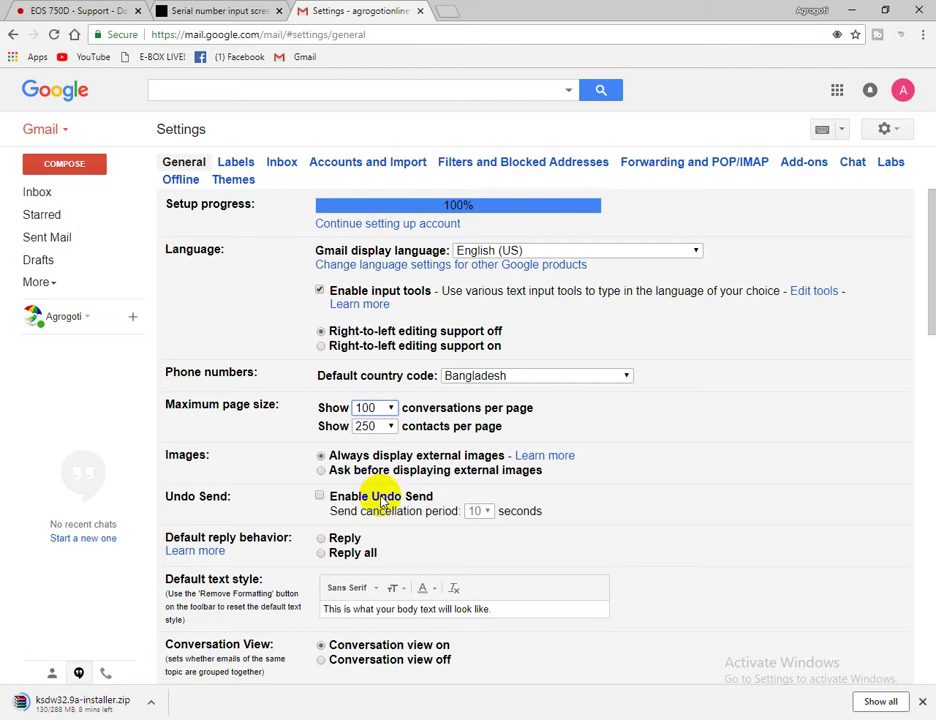
left_click(391, 428)
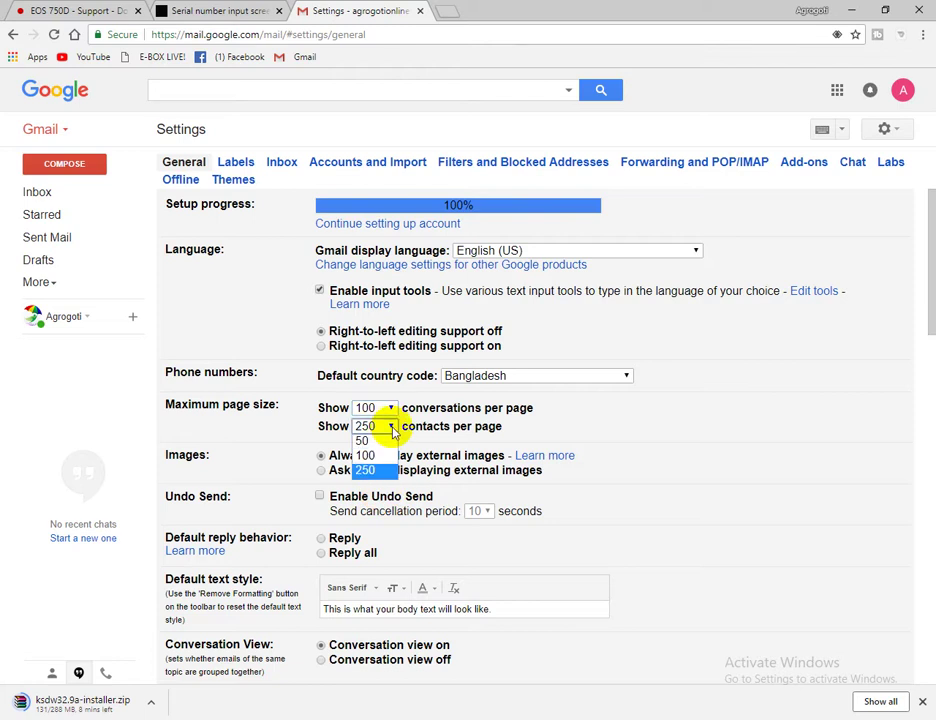
left_click(393, 430)
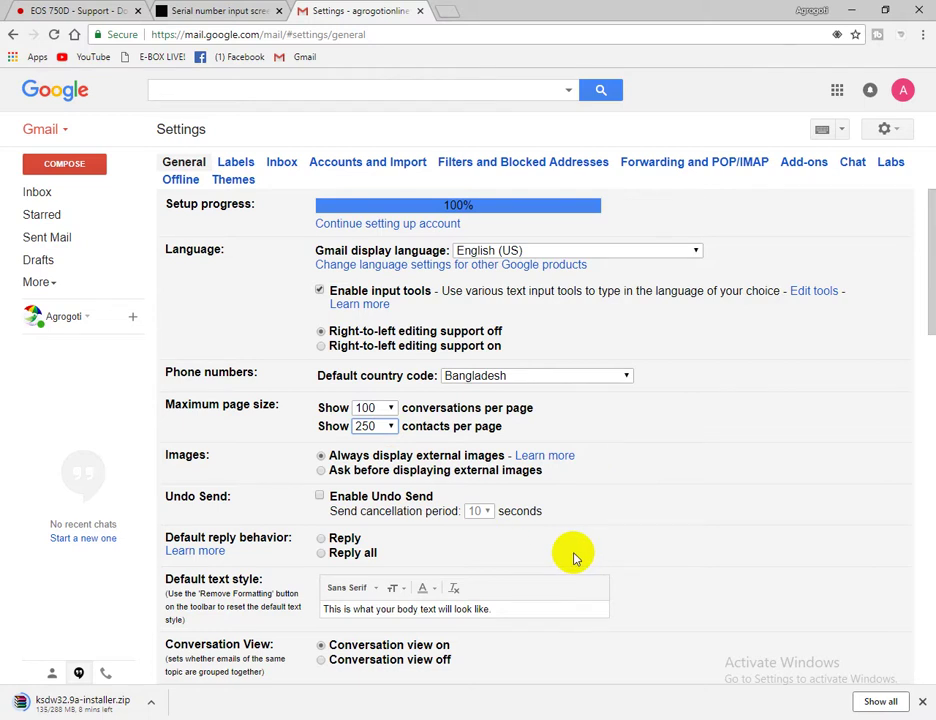
Step: Examine the remaining General settings, from images and default text style through stars, profile picture and signature to the vacation responder
scroll(560, 535, "down", 3)
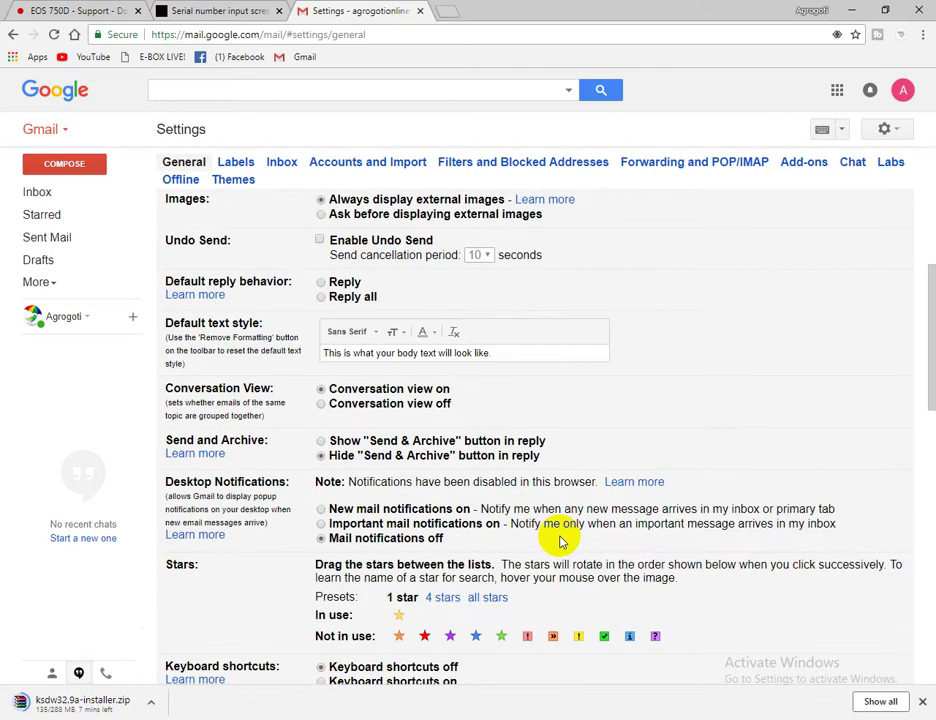
scroll(560, 540, "down", 5)
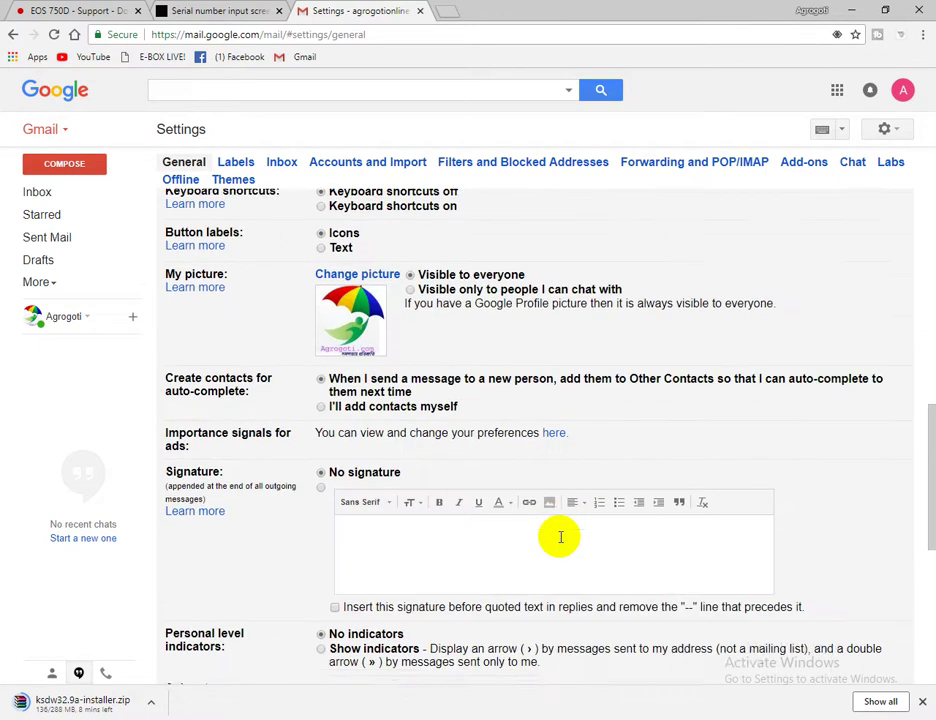
scroll(560, 538, "down", 2)
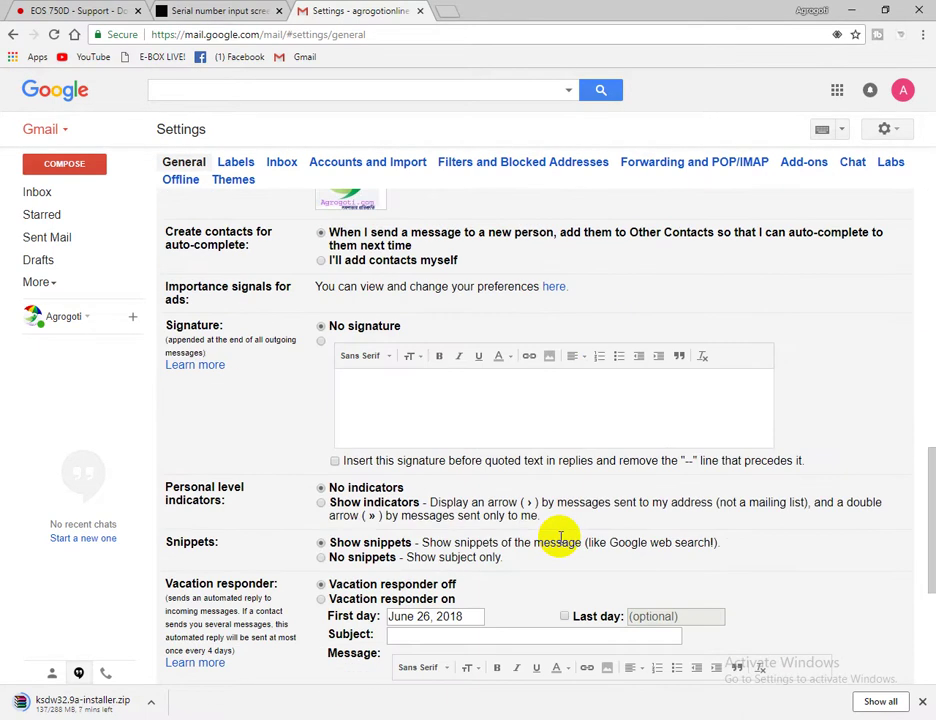
scroll(560, 538, "down", 1)
scroll(560, 538, "up", 2)
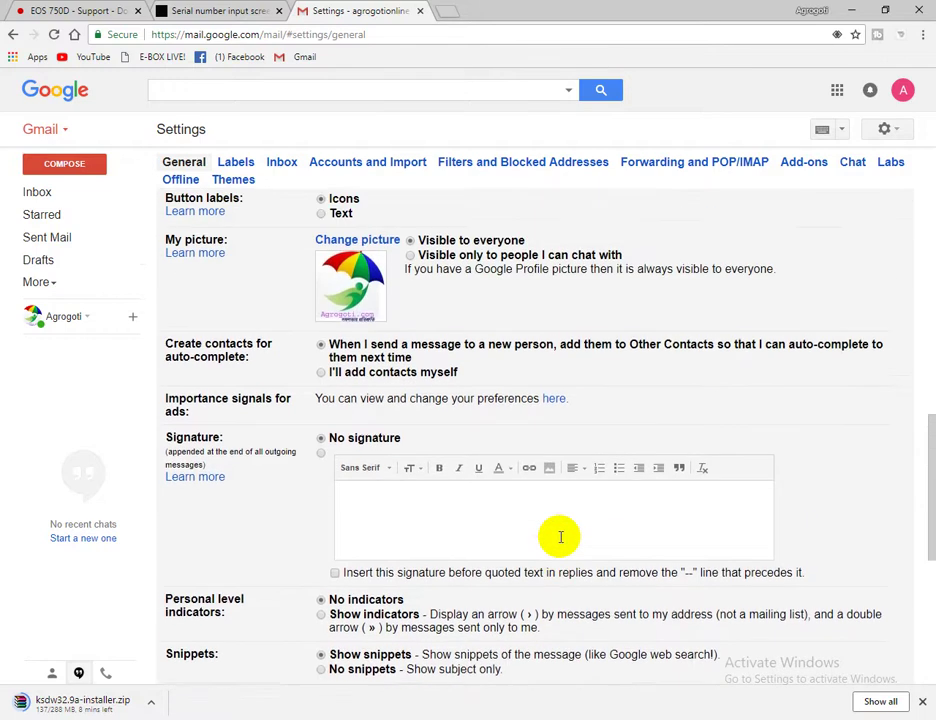
scroll(560, 537, "up", 1)
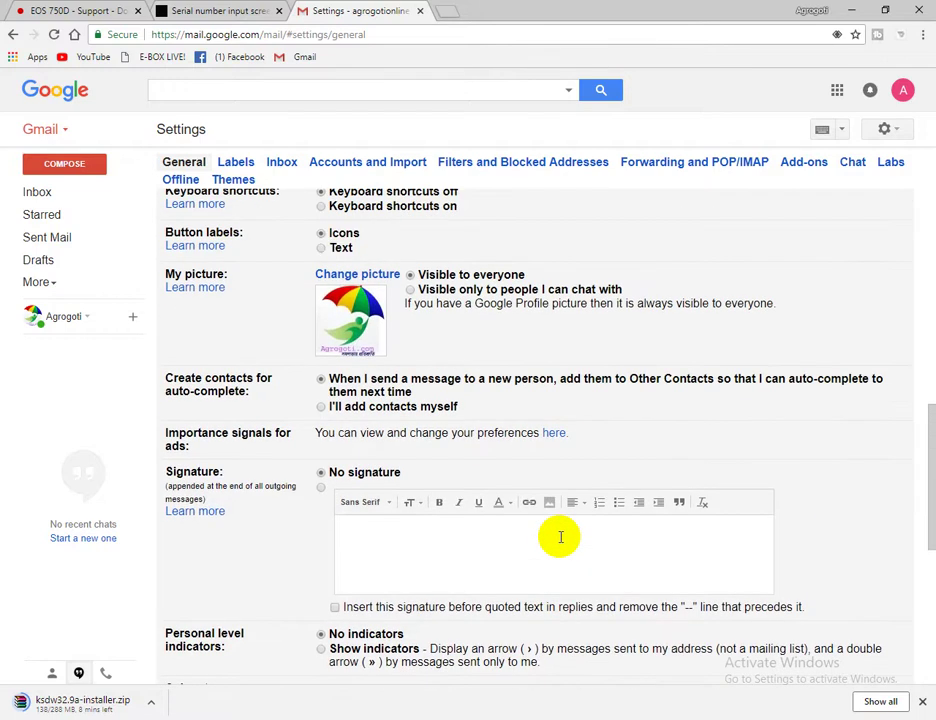
scroll(560, 537, "up", 2)
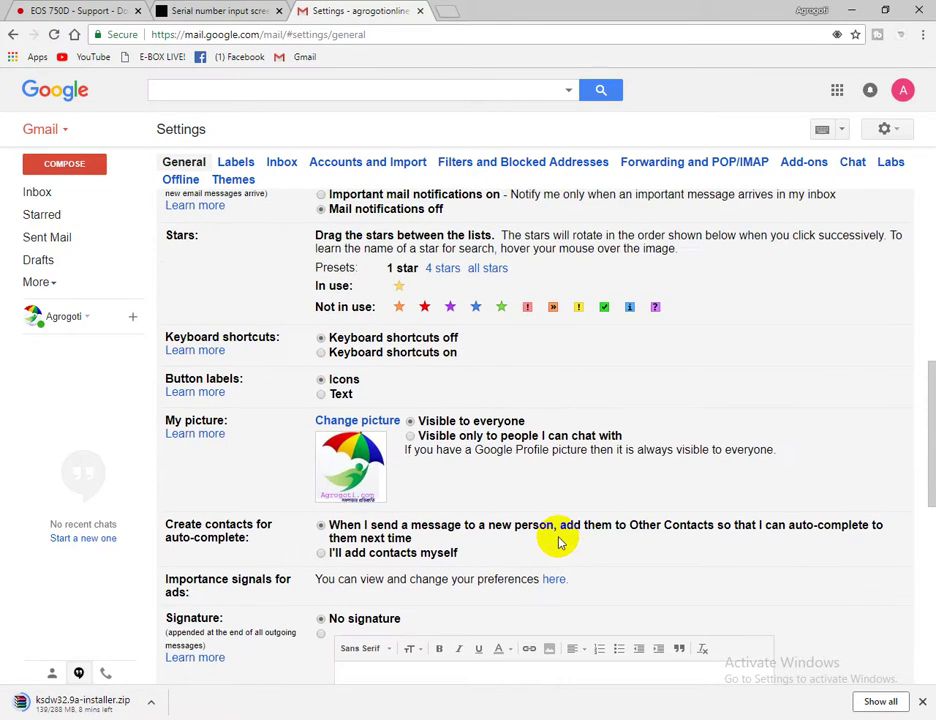
scroll(560, 540, "up", 2)
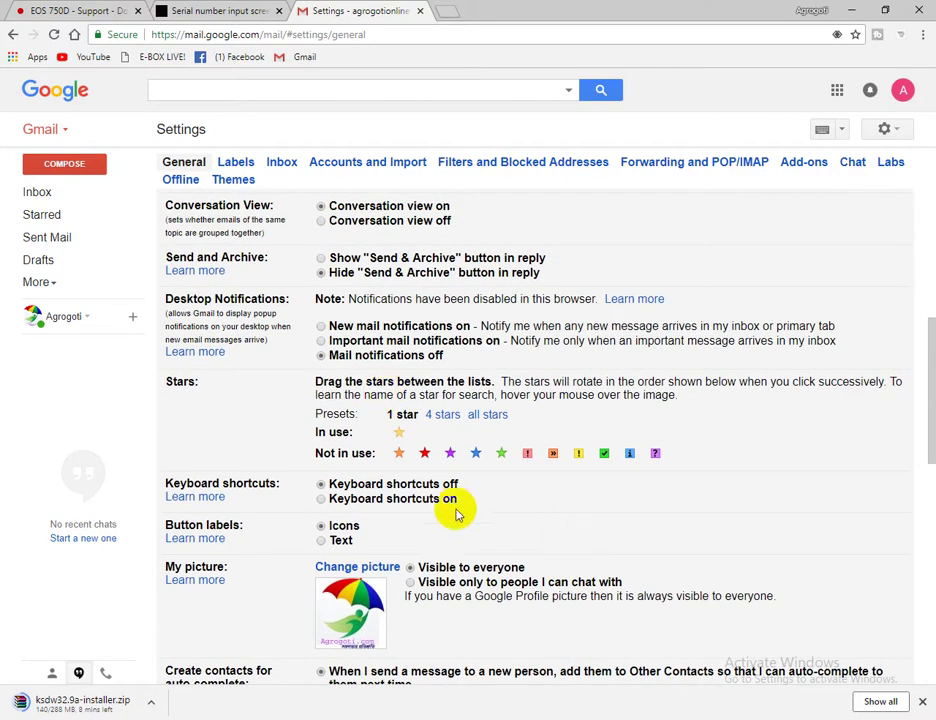
scroll(456, 511, "down", 5)
scroll(456, 511, "down", 3)
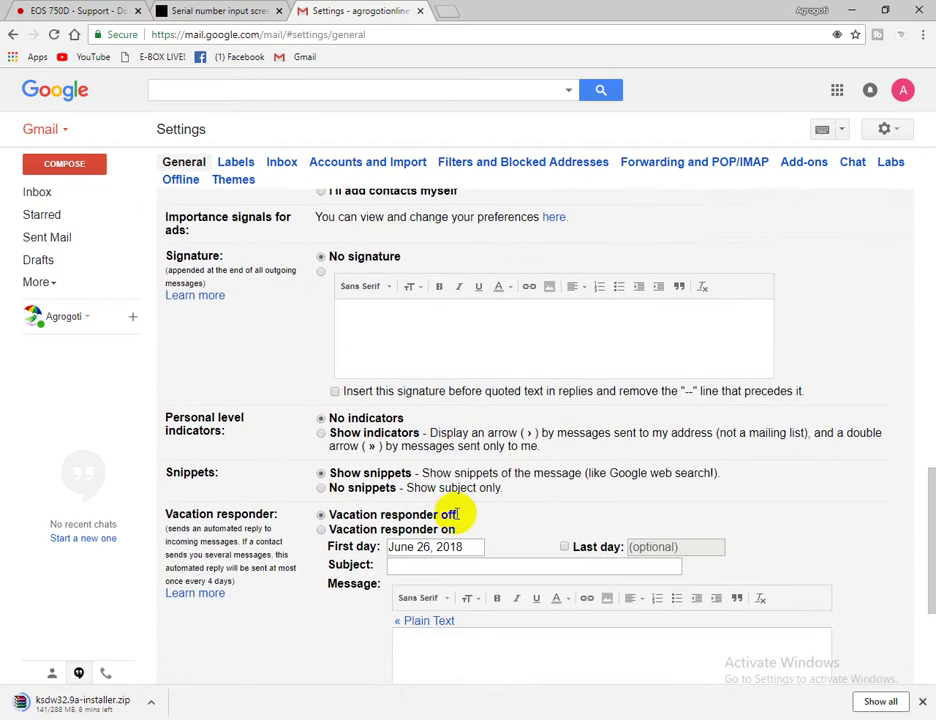
scroll(456, 521, "down", 2)
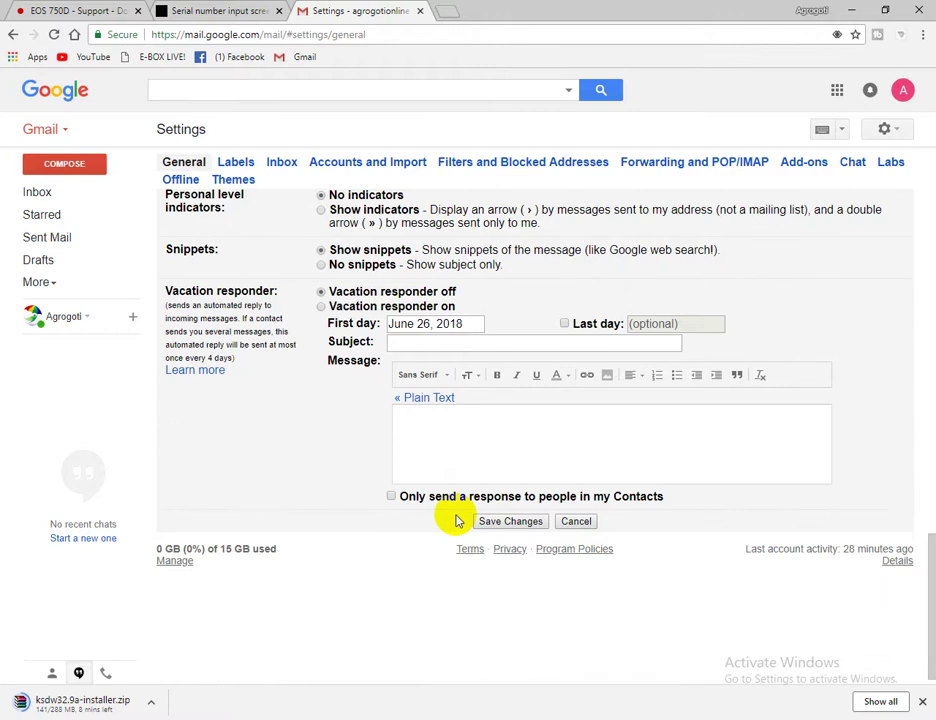
scroll(456, 518, "up", 15)
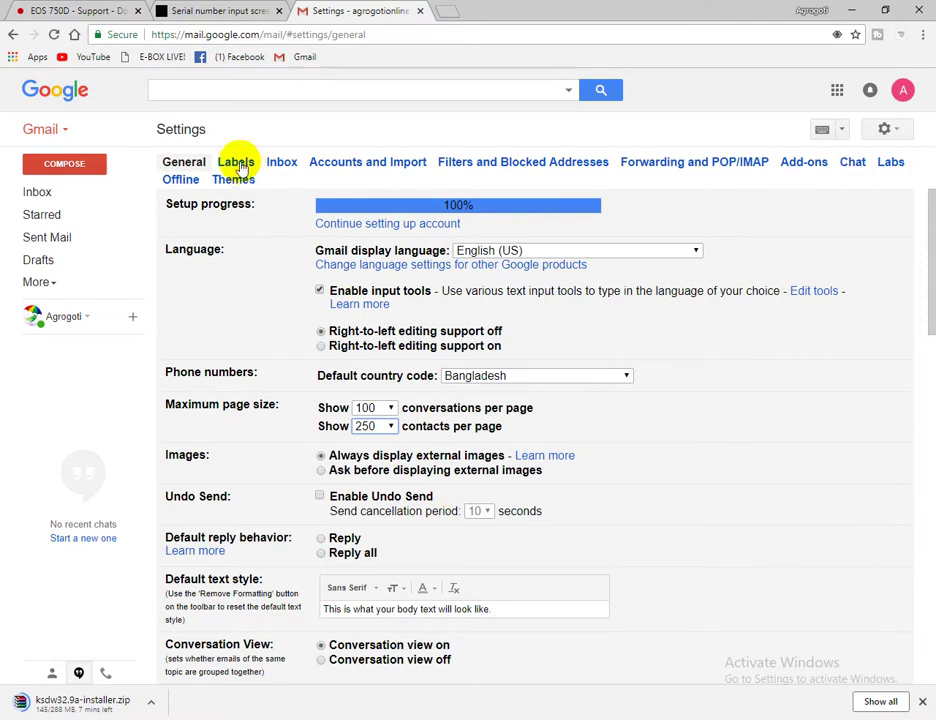
Step: Check the Accounts and Import settings, including the form for adding a mail account, and view the Filters and Blocked Addresses settings
left_click(360, 161)
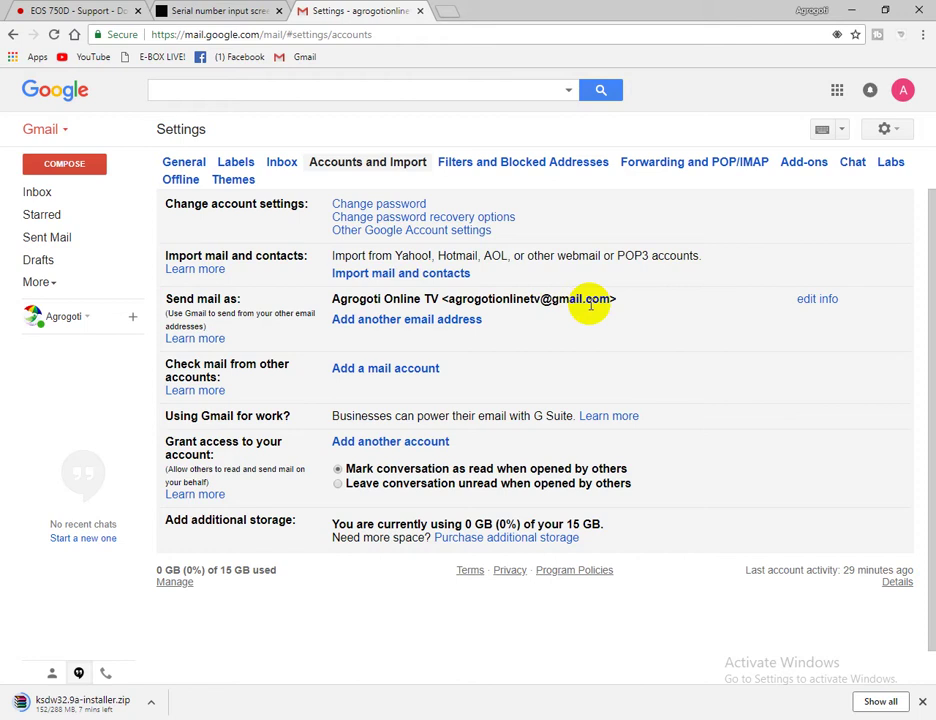
left_click(356, 373)
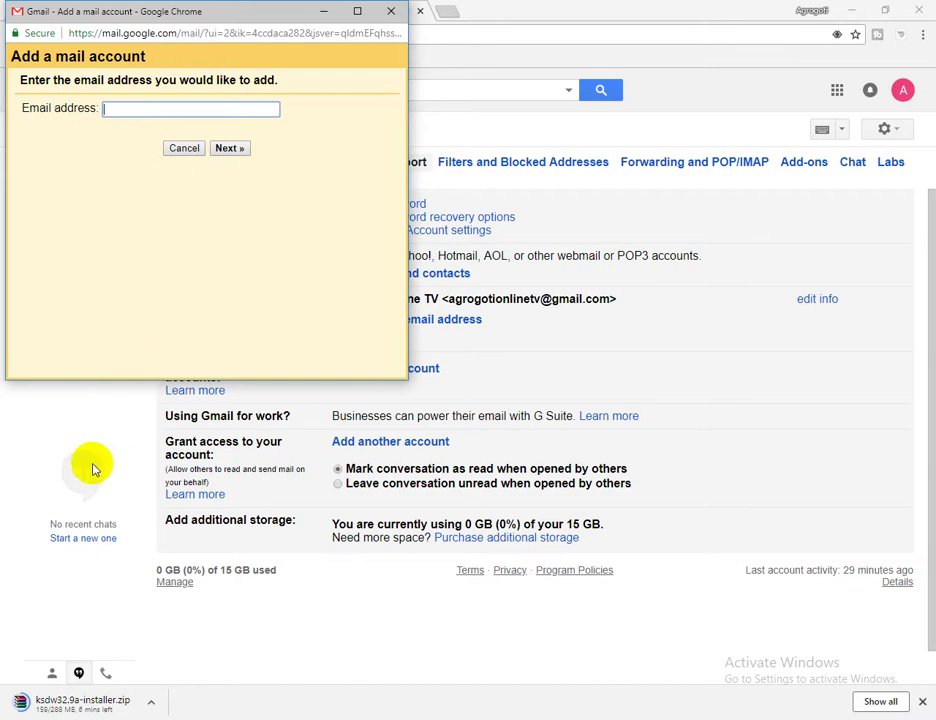
left_click(182, 150)
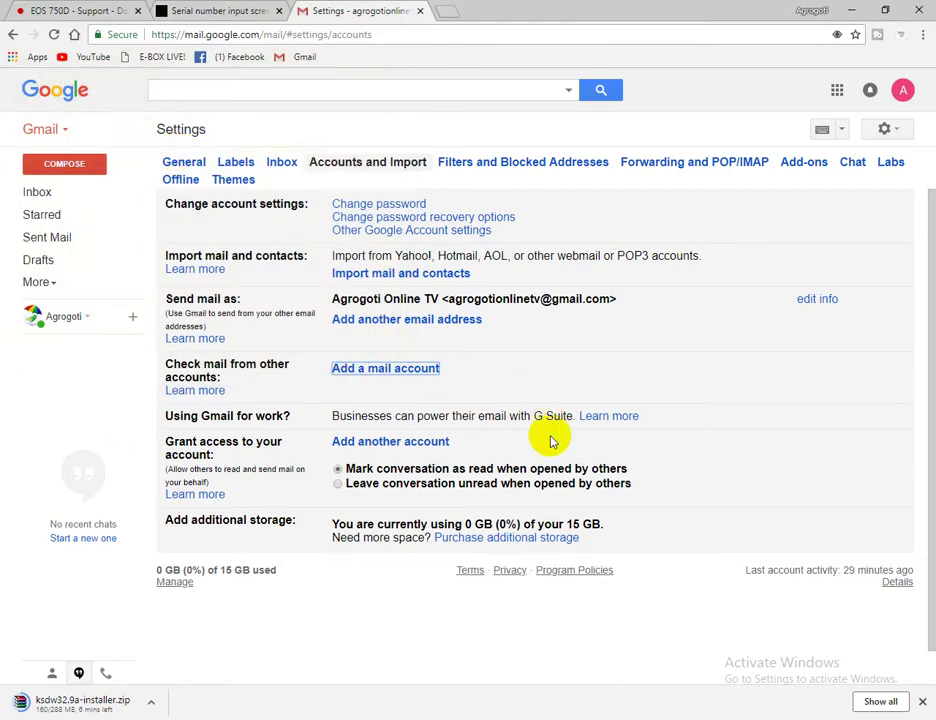
left_click(500, 163)
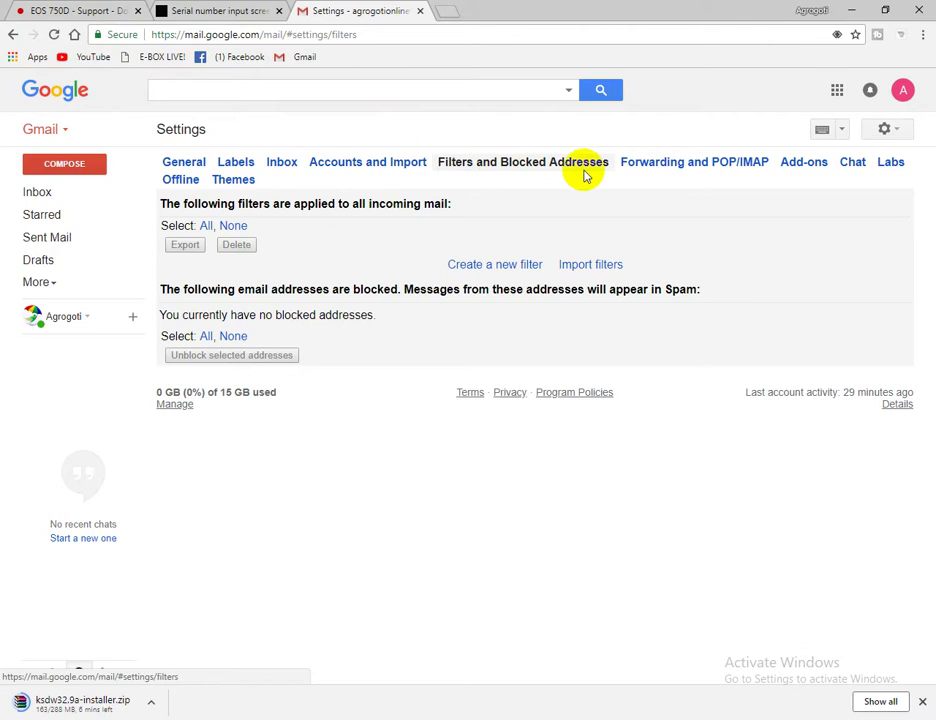
Step: Return to the General settings and review the whole page again, from the language options down to the vacation responder
left_click(184, 164)
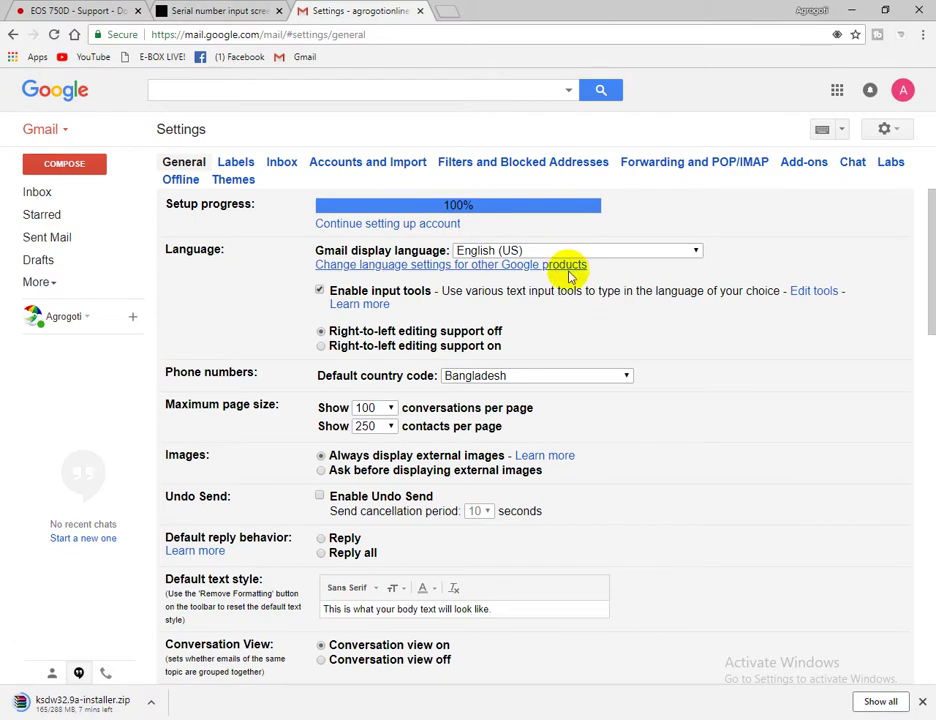
scroll(465, 480, "down", 2)
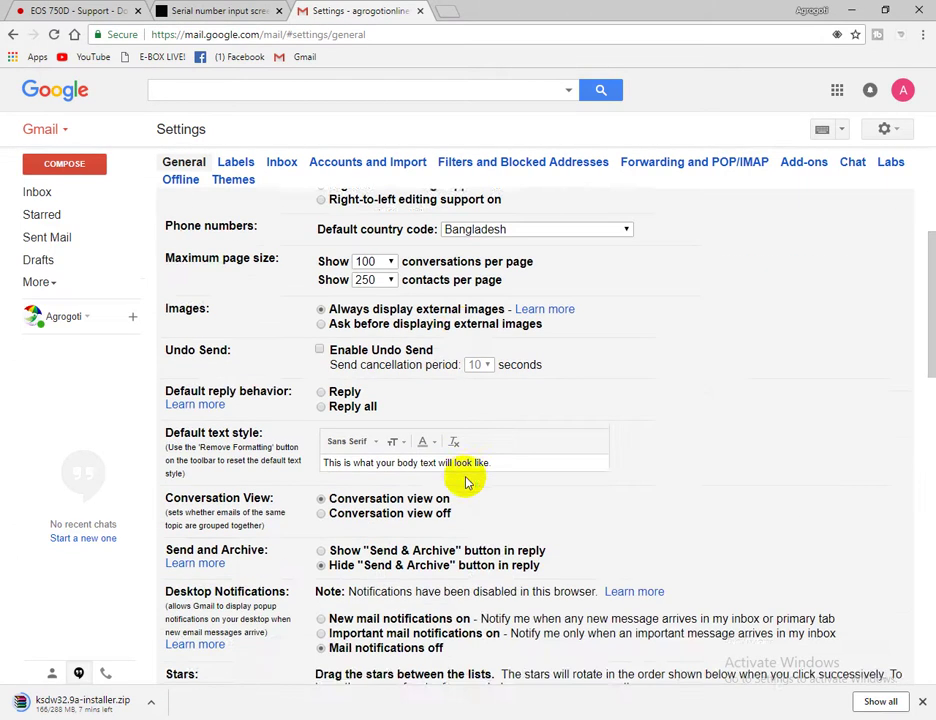
scroll(466, 482, "down", 4)
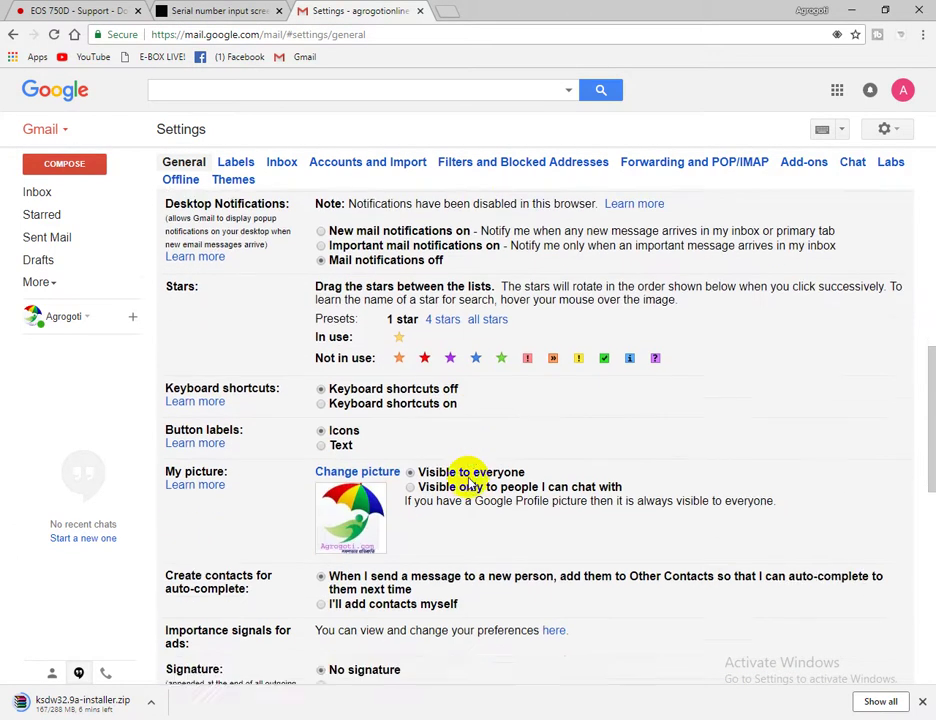
scroll(467, 482, "down", 1)
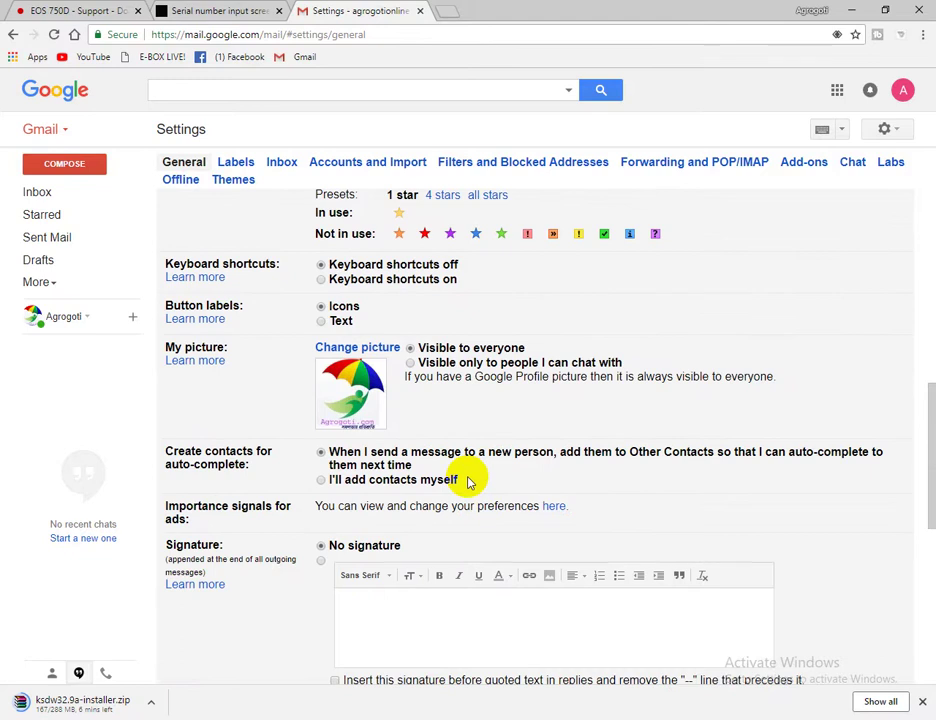
scroll(467, 482, "up", 4)
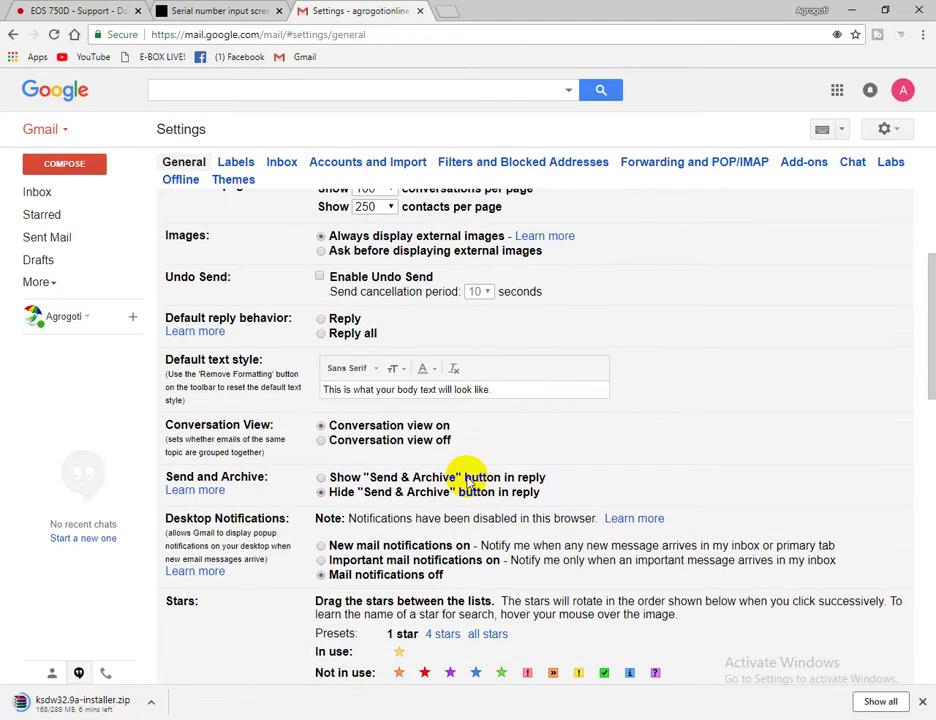
scroll(470, 476, "up", 1)
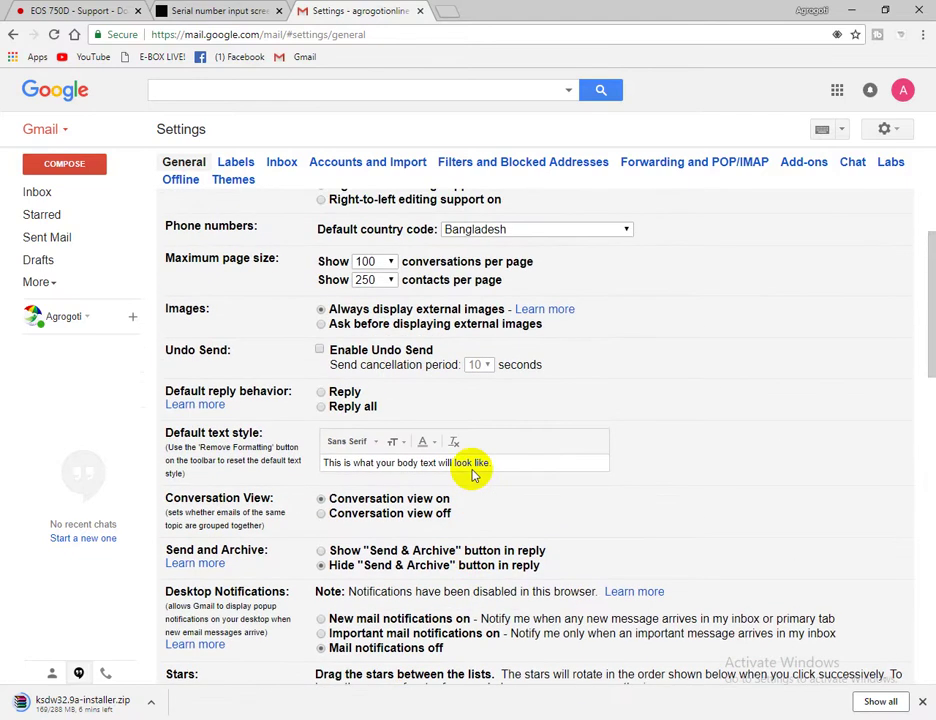
scroll(474, 474, "down", 1)
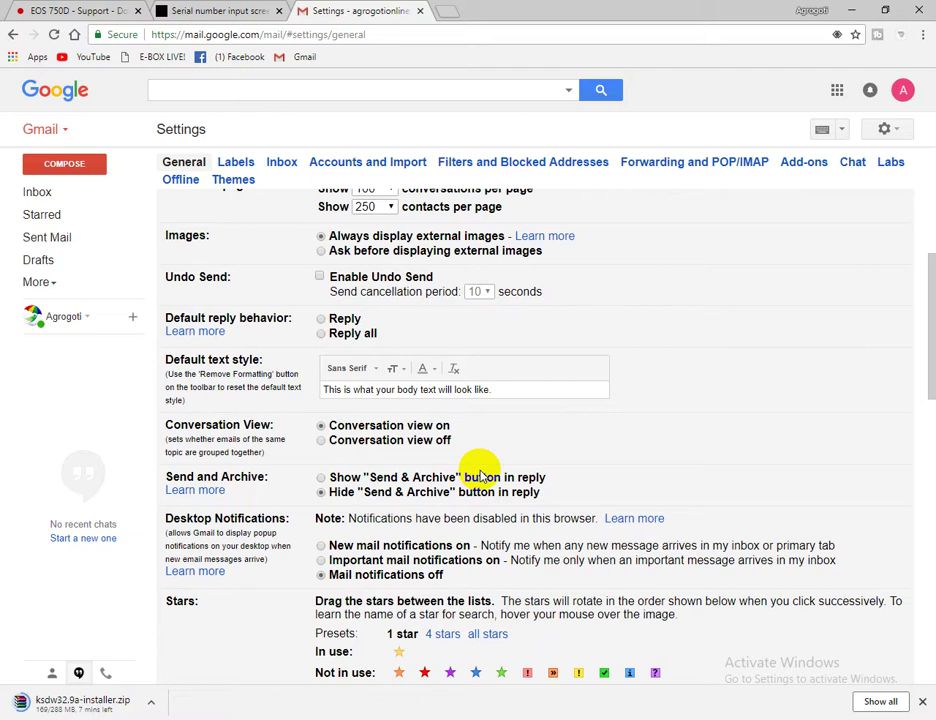
scroll(481, 475, "down", 2)
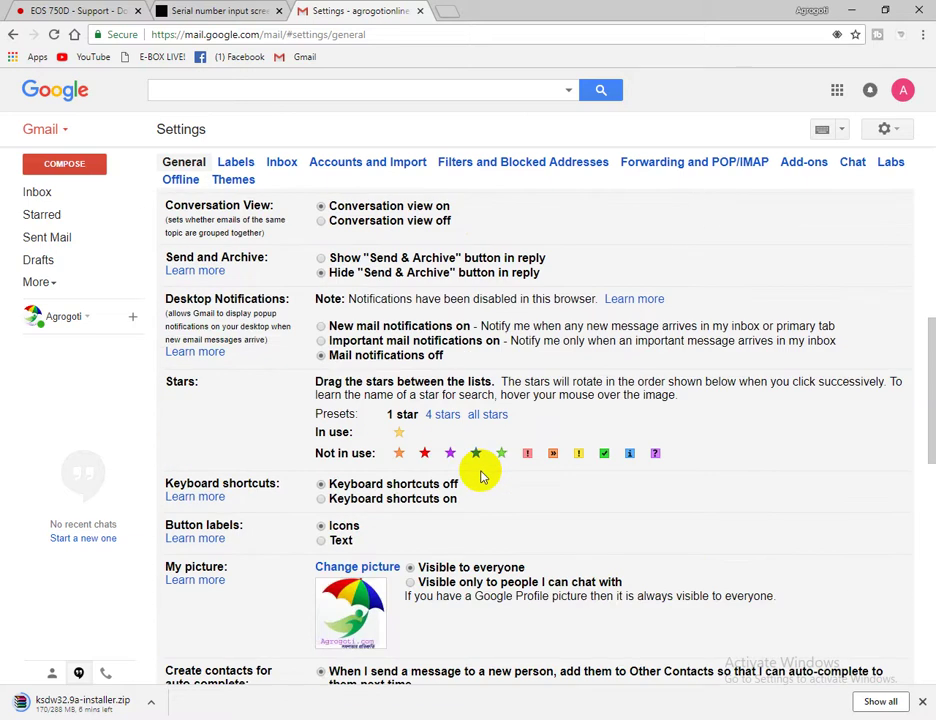
scroll(481, 476, "down", 3)
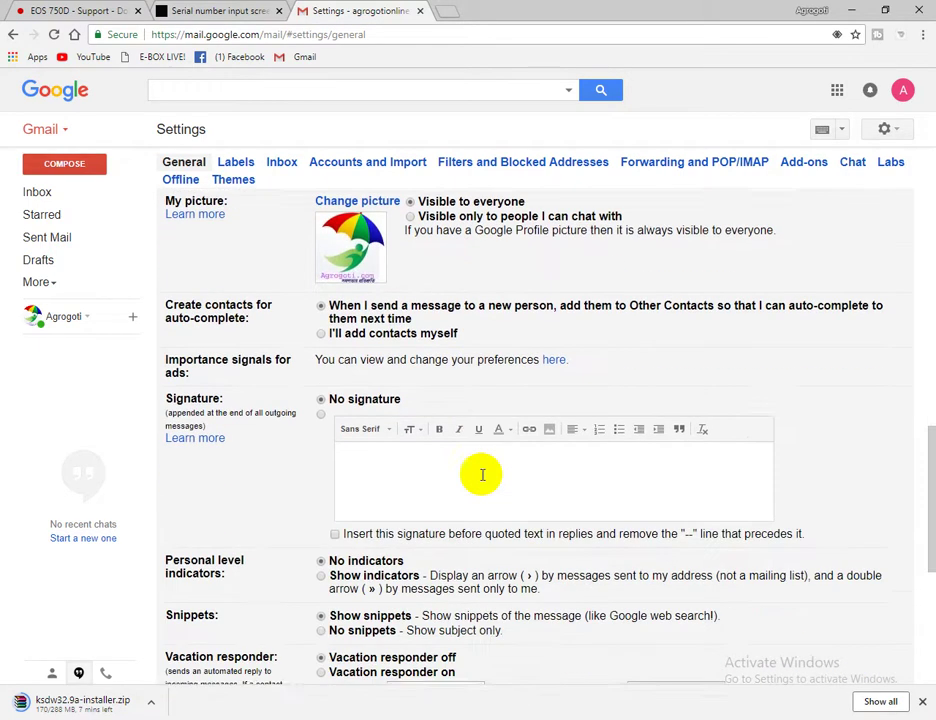
scroll(481, 475, "down", 2)
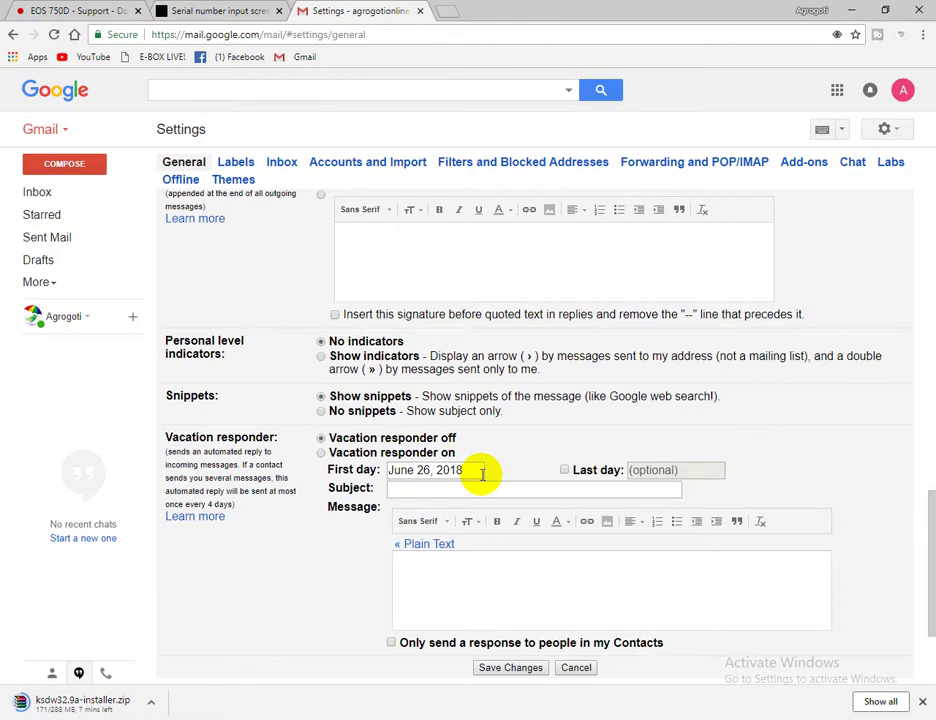
scroll(483, 475, "down", 2)
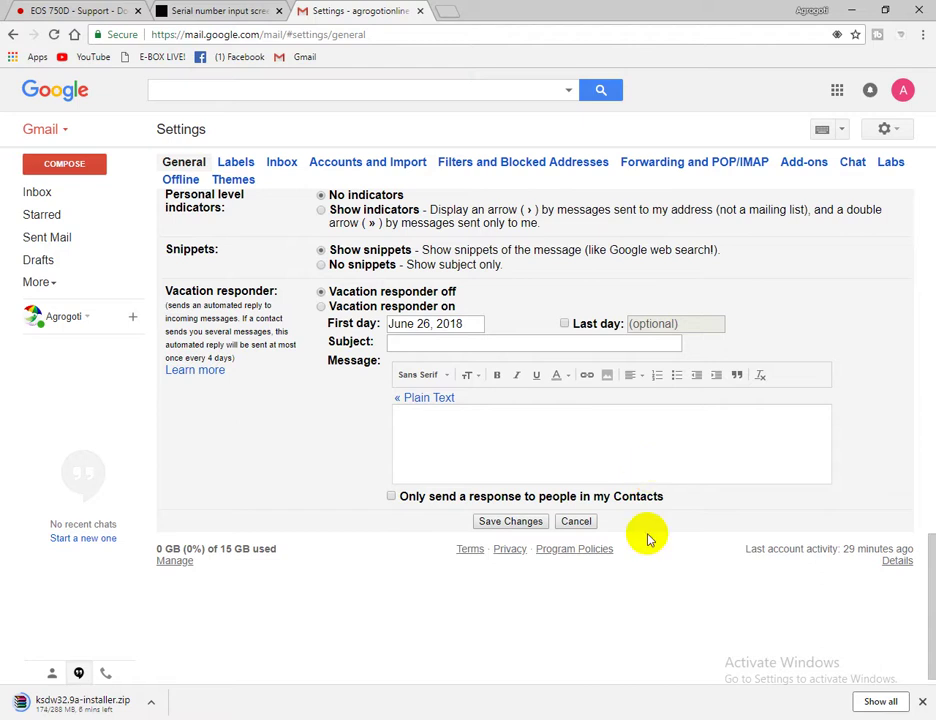
scroll(647, 540, "up", 5)
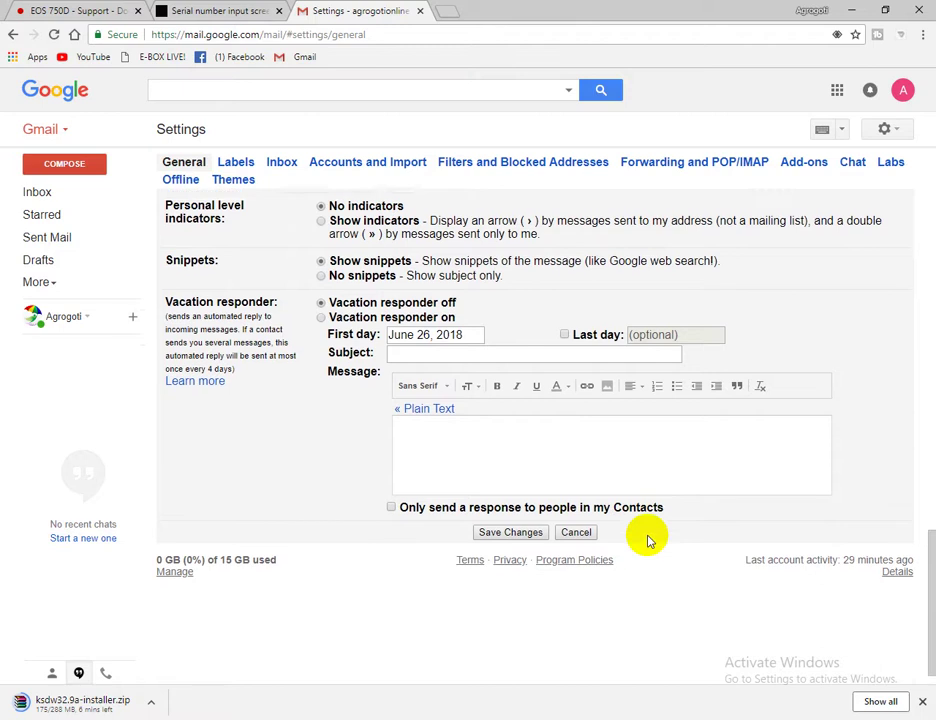
scroll(647, 540, "up", 4)
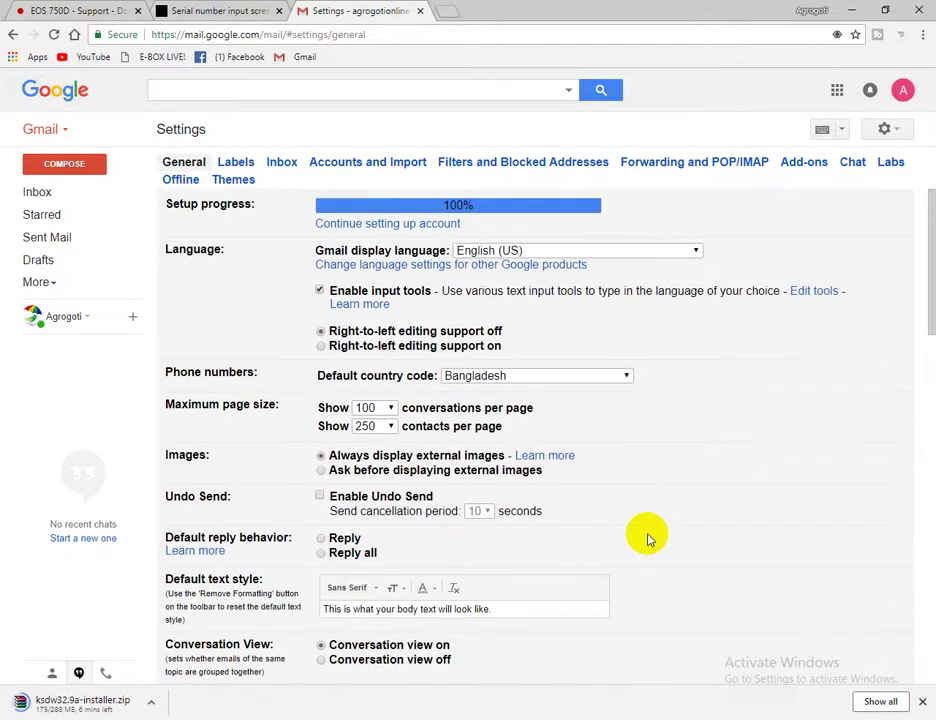